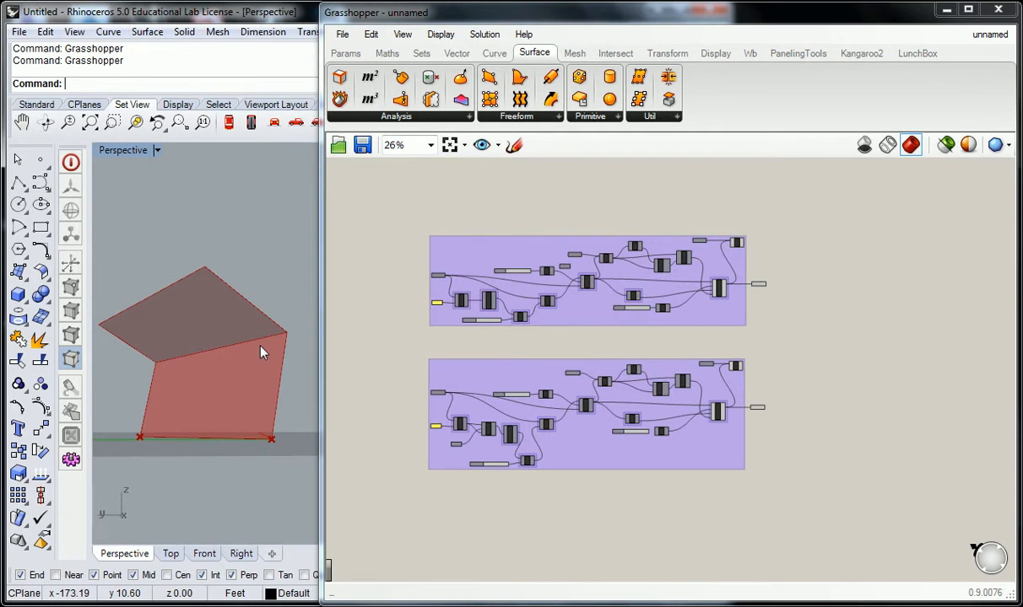
# - Add a Project component that projects an object onto a plane, beside the upper definition's OBL CRV 1 output
pyautogui.scroll(-4, 185, 250)
pyautogui.moveTo(186, 249); pyautogui.dragTo(258, 321, button='right')
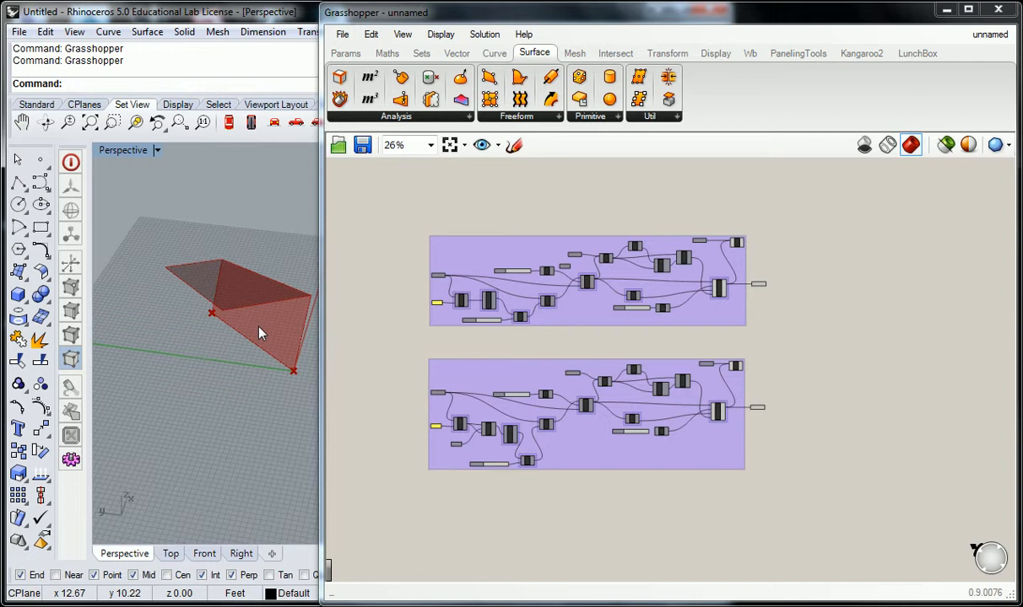
pyautogui.scroll(5, 794, 365)
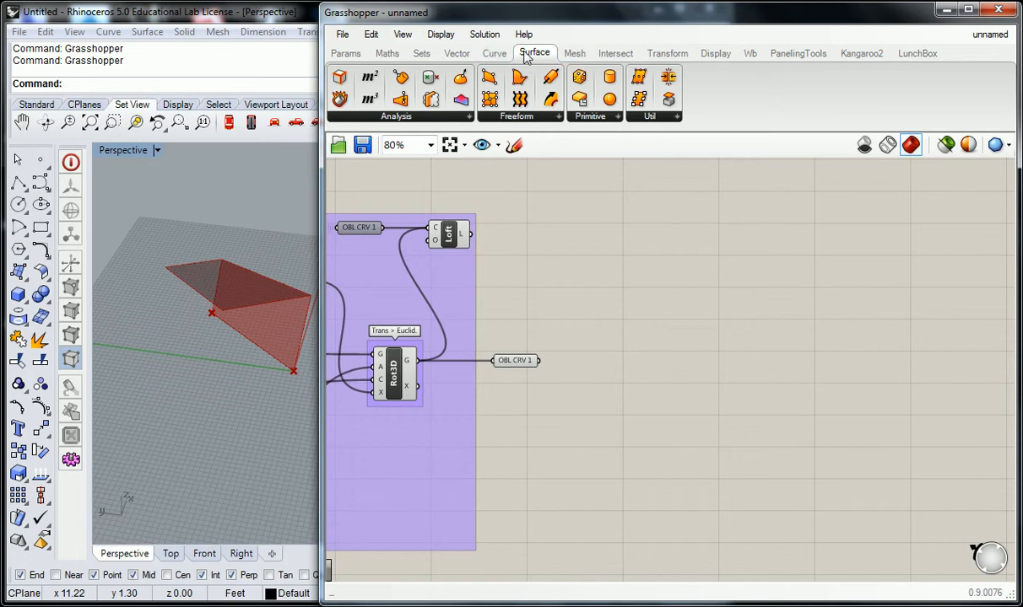
pyautogui.click(667, 54)
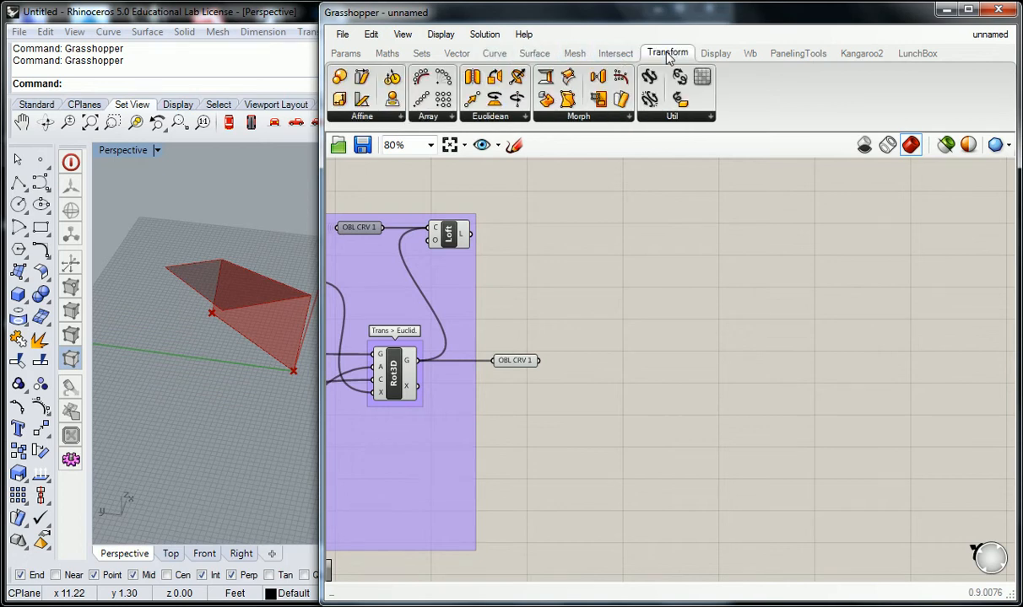
pyautogui.click(497, 117)
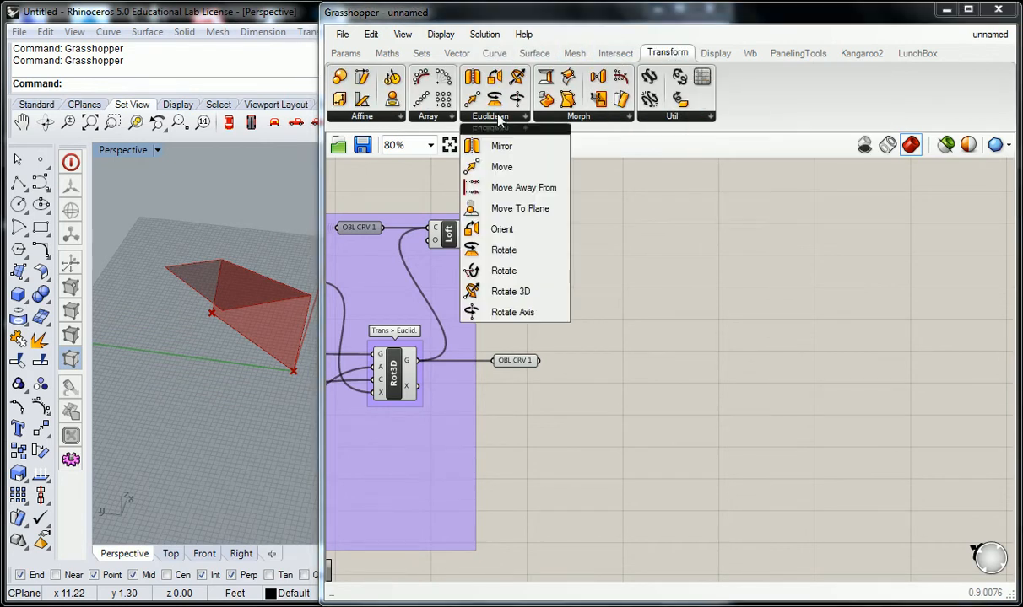
pyautogui.doubleClick(658, 266)
pyautogui.write('project')
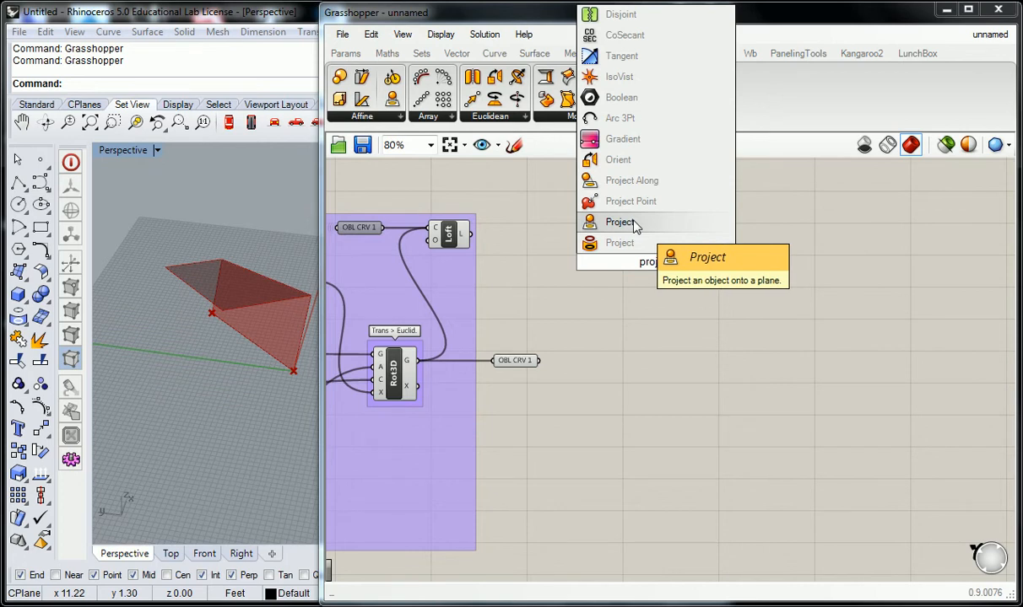
pyautogui.click(635, 225)
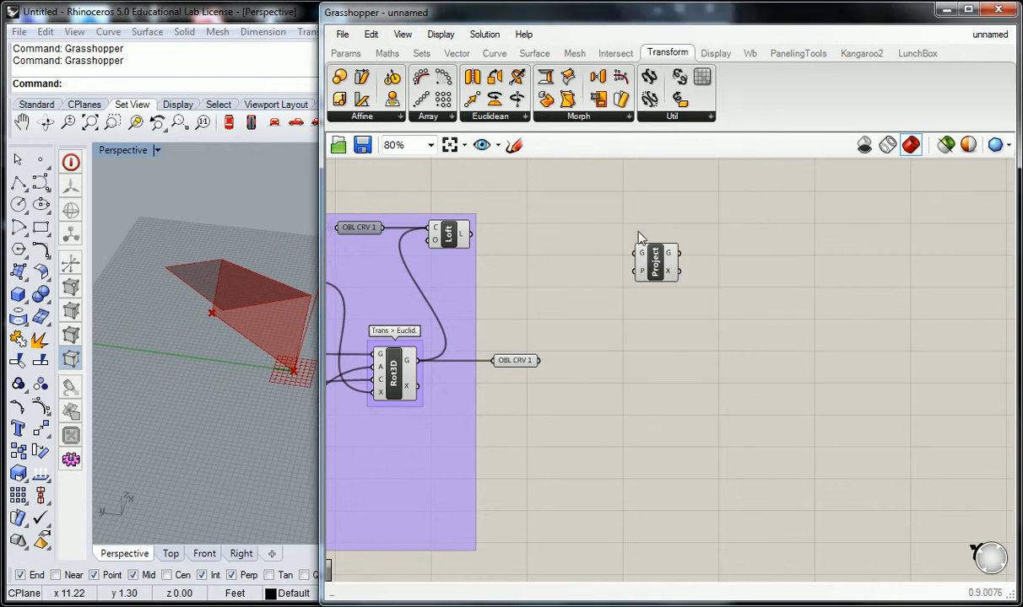
# - Reposition the Project component lower on the canvas, leaving a gap after the OBL CRV 1 parameter
pyautogui.moveTo(653, 269); pyautogui.dragTo(694, 447)
pyautogui.click(687, 373)
pyautogui.click(618, 403)
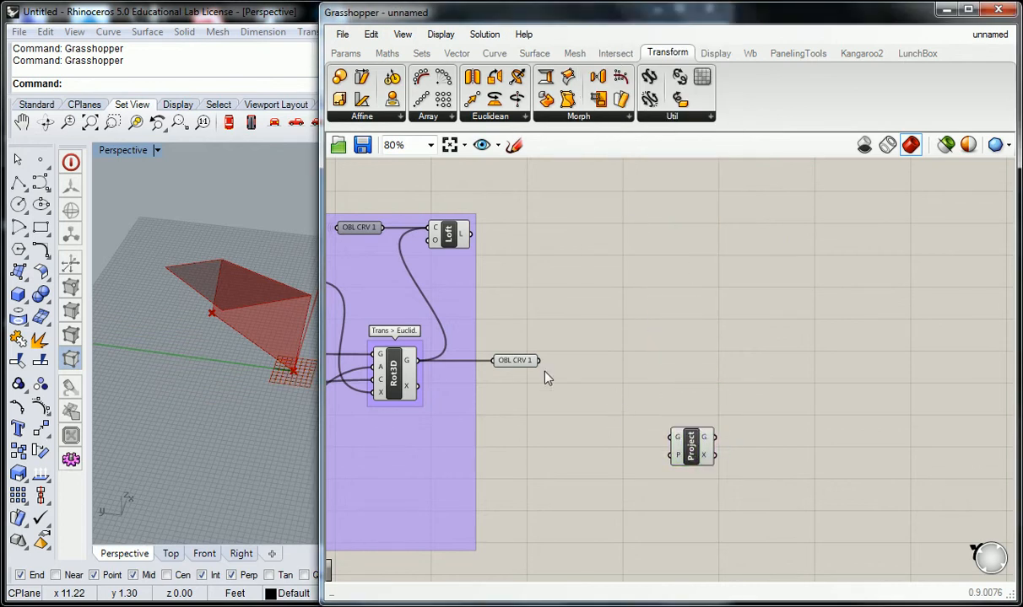
pyautogui.moveTo(513, 362); pyautogui.dragTo(508, 361)
pyautogui.click(545, 331)
pyautogui.moveTo(682, 438); pyautogui.dragTo(699, 403)
pyautogui.scroll(2, 697, 405)
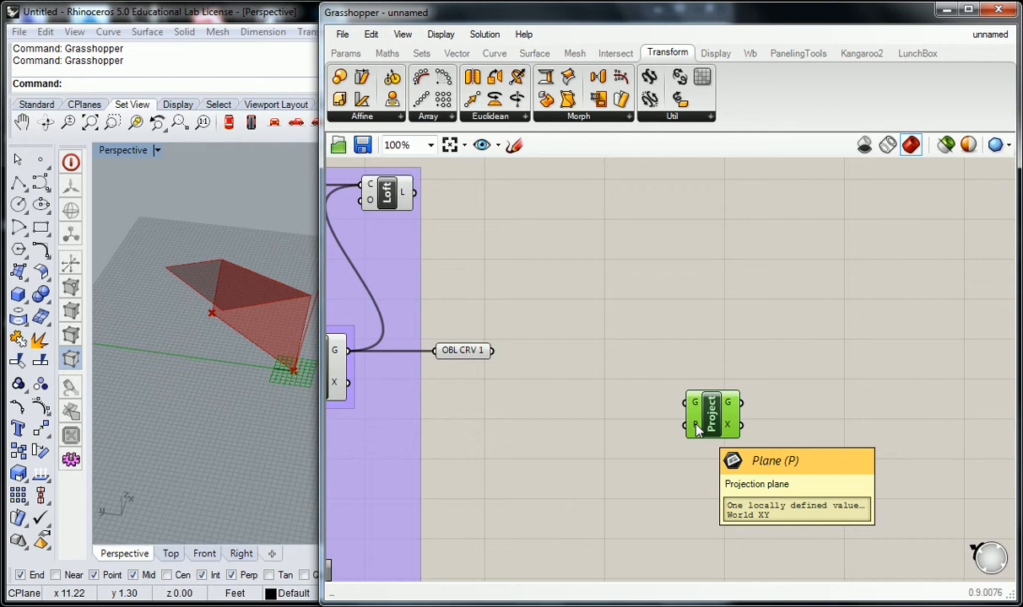
pyautogui.click(491, 317)
pyautogui.moveTo(552, 241); pyautogui.dragTo(613, 236, button='right')
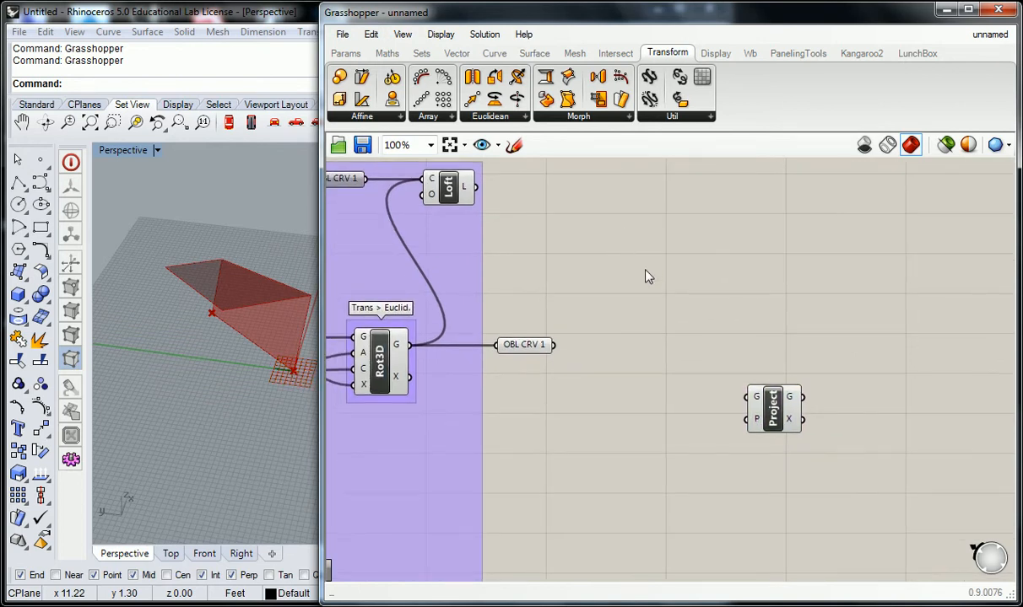
pyautogui.moveTo(488, 353); pyautogui.dragTo(539, 338, button='right')
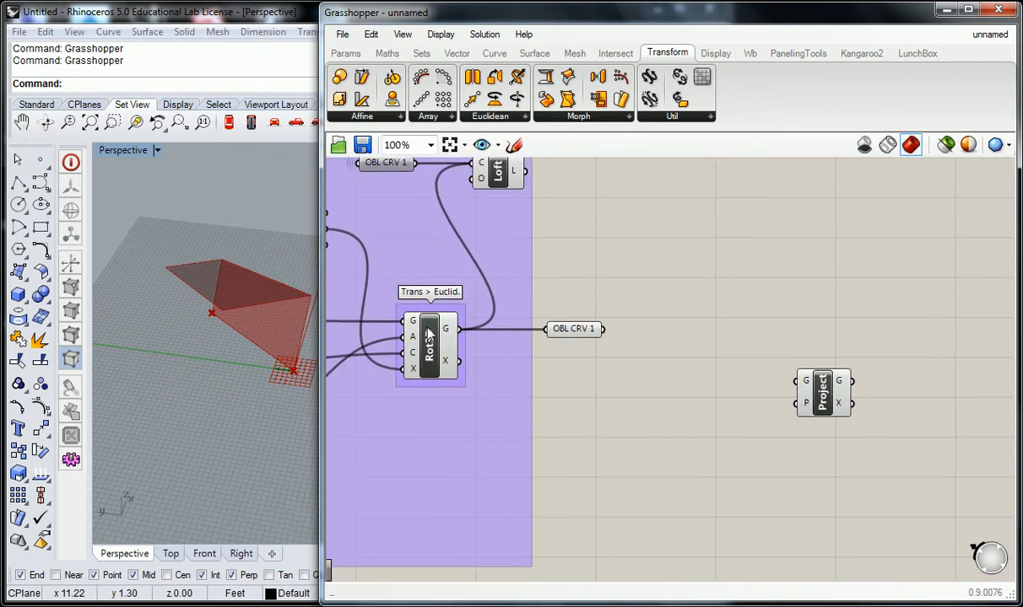
pyautogui.moveTo(245, 278); pyautogui.dragTo(191, 285, button='right')
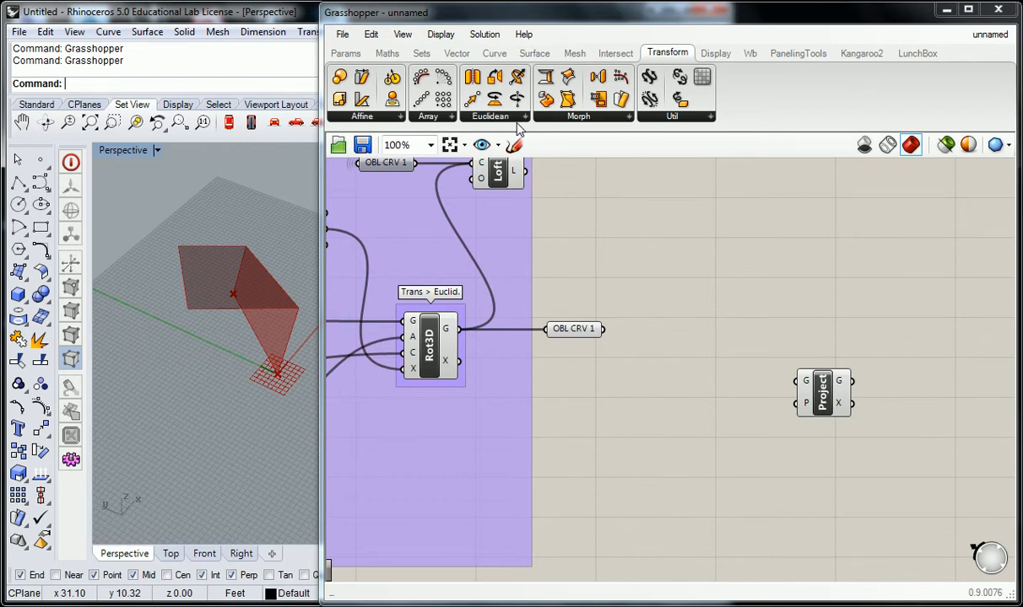
# - Add a Divide Curve component between the OBL CRV 1 parameter and the Project component
pyautogui.click(492, 53)
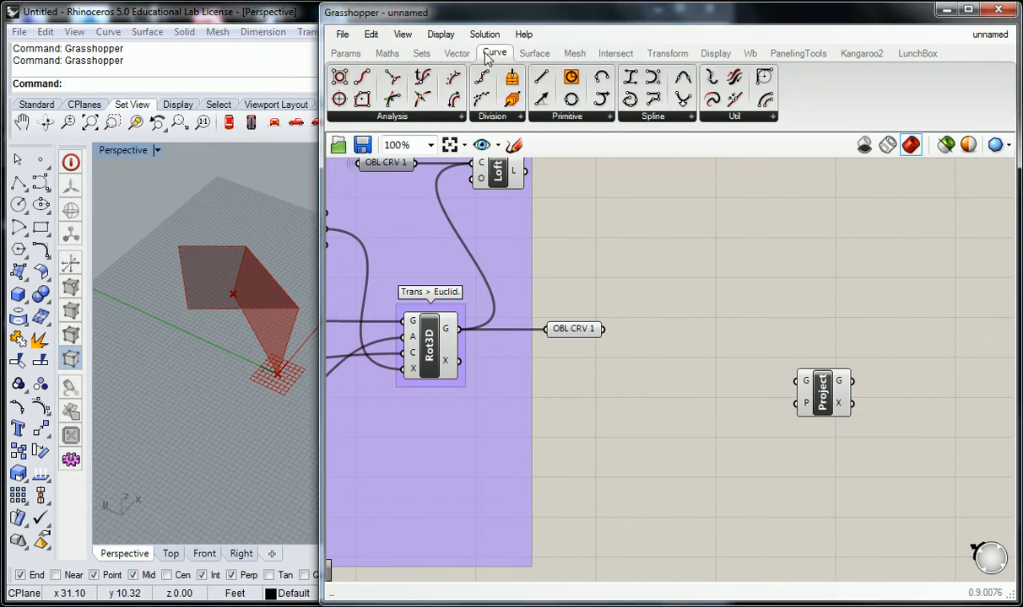
pyautogui.click(466, 116)
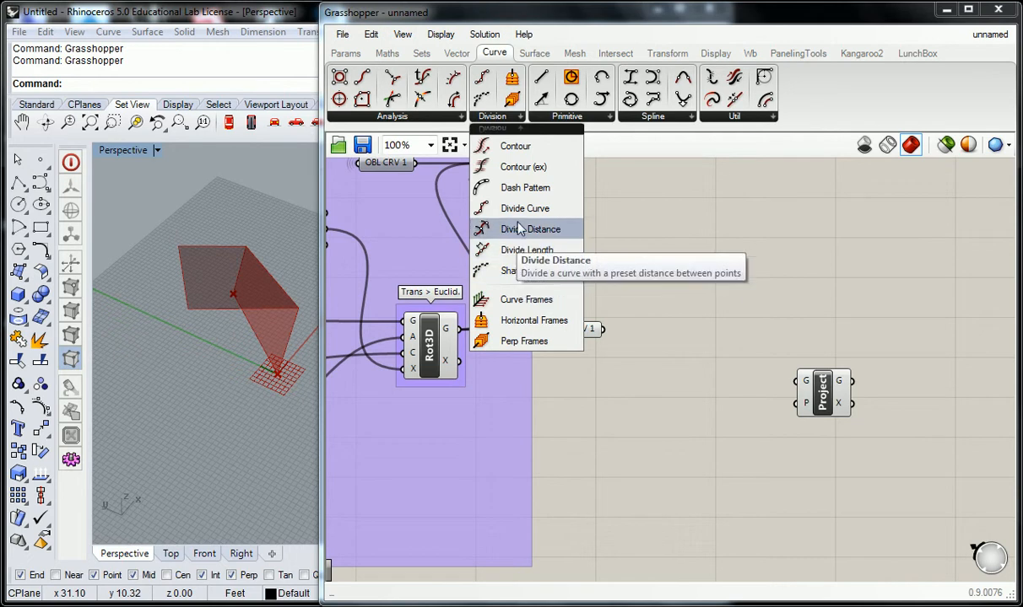
pyautogui.moveTo(522, 208); pyautogui.dragTo(704, 350)
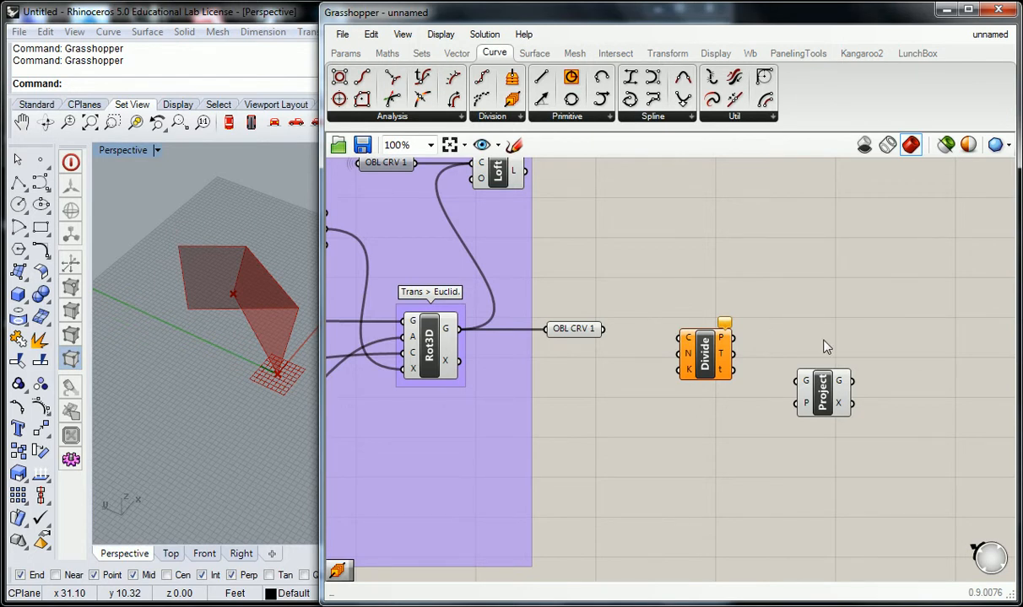
# - Group the Project component and label the group "Trans > Affine"
pyautogui.click(827, 383)
pyautogui.hotkey('ctrl', 'g')
pyautogui.click(829, 333)
pyautogui.rightClick(834, 364)
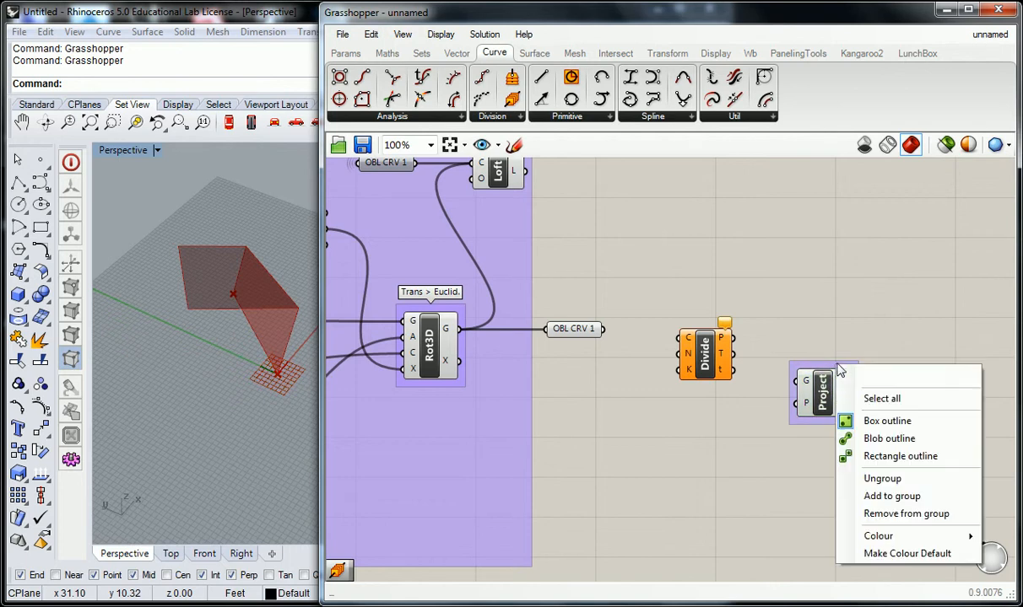
pyautogui.click(836, 339)
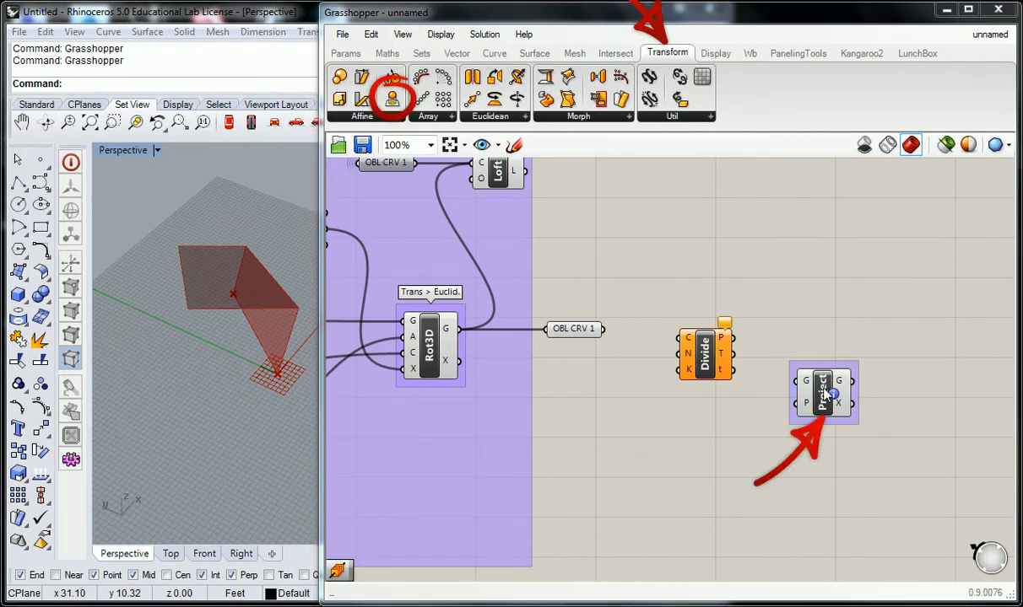
pyautogui.rightClick(825, 368)
pyautogui.write('Trans > Affine')
pyautogui.press('Return')
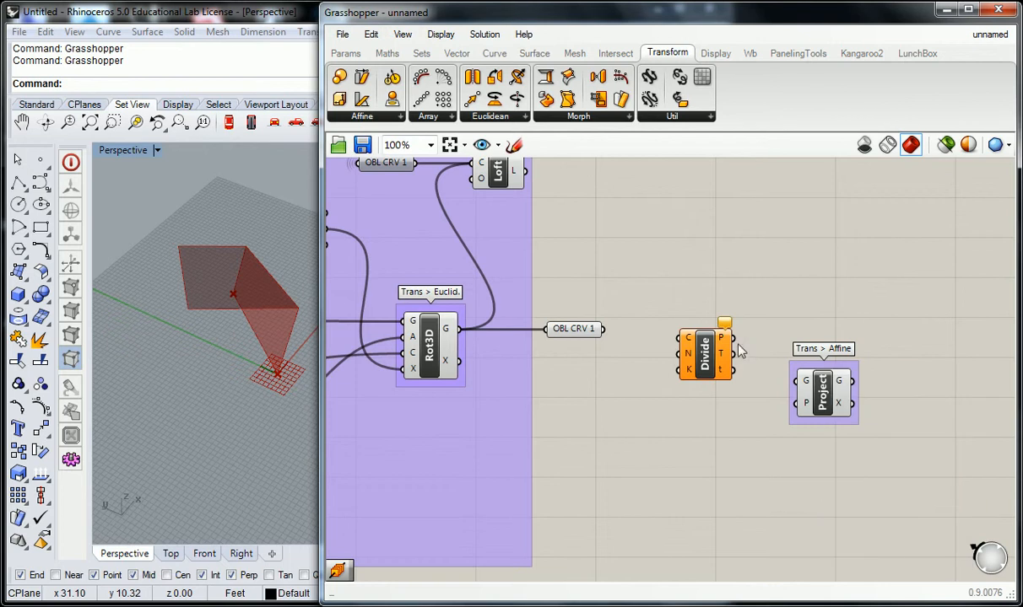
# - Group the Divide component and label the group "Crv > Prim"
pyautogui.click(704, 350)
pyautogui.hotkey('ctrl', 'g')
pyautogui.click(710, 306)
pyautogui.rightClick(706, 326)
pyautogui.write('Crv > Prim')
pyautogui.click(839, 270)
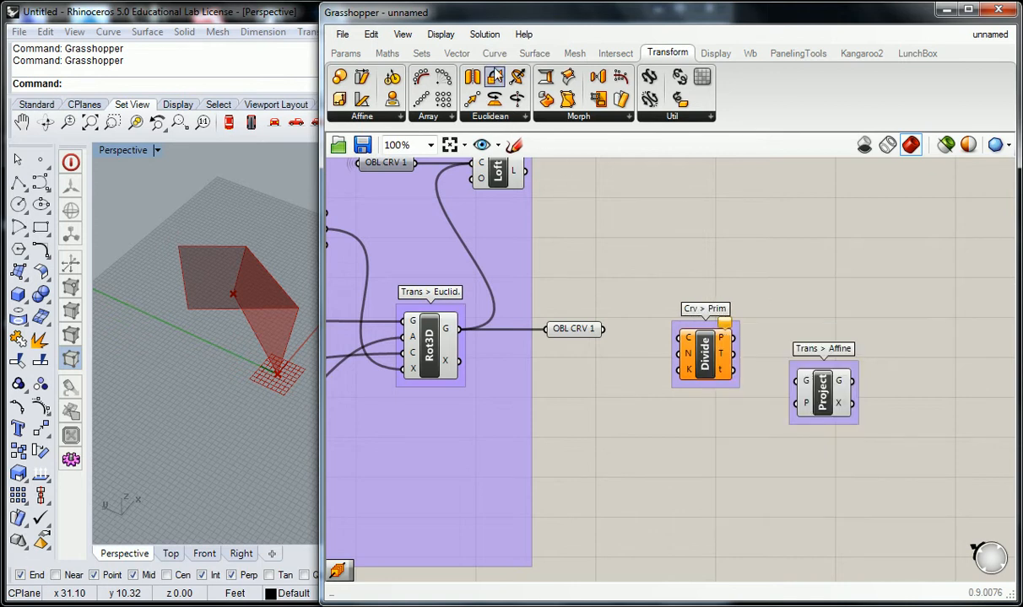
# - Correct the Divide group's label to "Crv > Div"
pyautogui.click(495, 52)
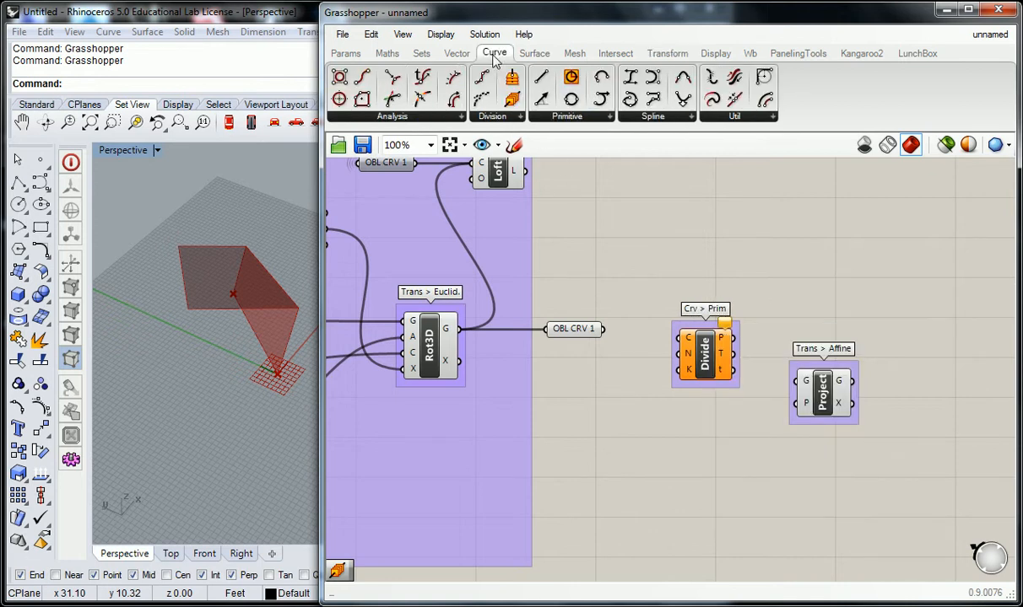
pyautogui.rightClick(698, 322)
pyautogui.click(778, 336)
pyautogui.press('BackSpace')
pyautogui.press('BackSpace')
pyautogui.press('BackSpace')
pyautogui.press('BackSpace')
pyautogui.write('Div')
pyautogui.press('Return')
pyautogui.moveTo(688, 273); pyautogui.dragTo(717, 278, button='right')
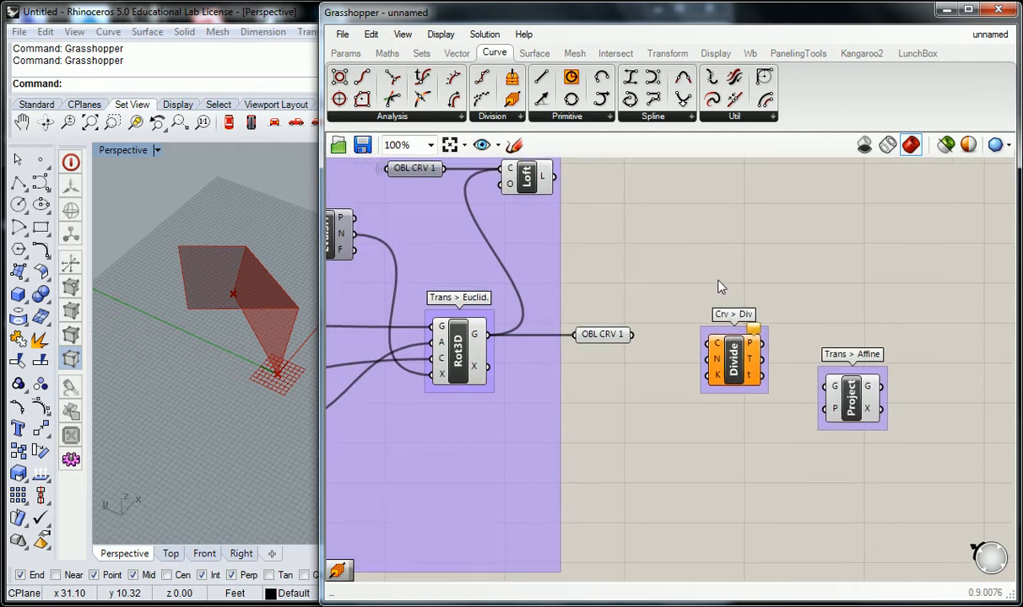
# - Move the Divide and Project components together farther away from the OBL CRV 1 parameter
pyautogui.moveTo(849, 293); pyautogui.dragTo(722, 424)
pyautogui.moveTo(720, 377); pyautogui.dragTo(782, 382)
pyautogui.click(694, 361)
# - Examine the Rot3D component, the components feeding it and its OBL CRV 1 output
pyautogui.click(474, 346)
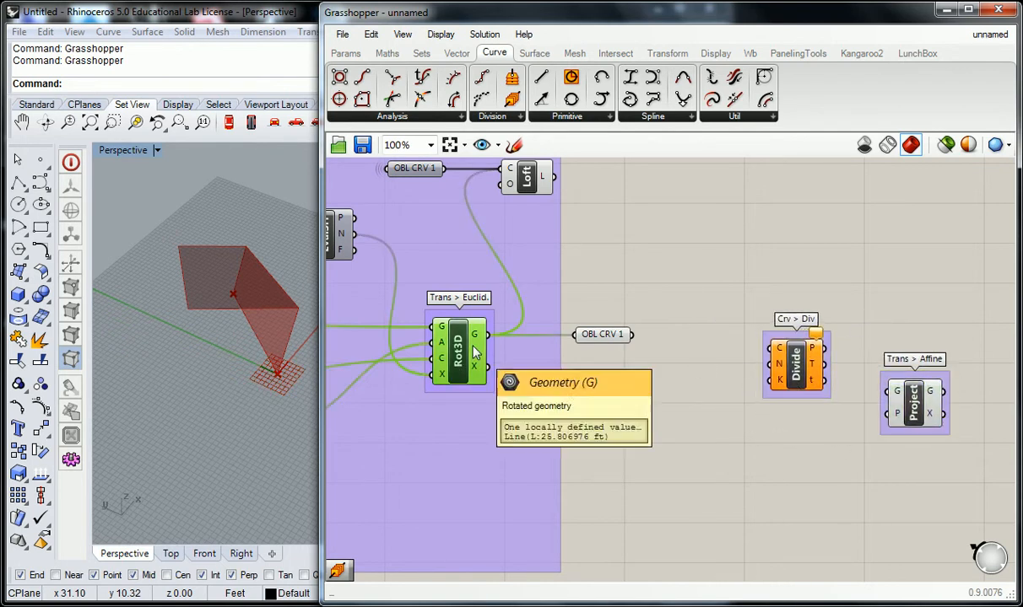
pyautogui.click(613, 255)
pyautogui.moveTo(622, 250); pyautogui.dragTo(582, 295, button='right')
pyautogui.click(428, 396)
pyautogui.click(523, 312)
pyautogui.click(462, 226)
pyautogui.moveTo(236, 303); pyautogui.dragTo(260, 303, button='right')
pyautogui.moveTo(500, 334); pyautogui.dragTo(628, 321, button='right')
pyautogui.click(411, 268)
pyautogui.moveTo(388, 249); pyautogui.dragTo(484, 247, button='right')
pyautogui.click(783, 373)
pyautogui.moveTo(783, 374); pyautogui.dragTo(732, 382, button='right')
pyautogui.rightClick(734, 373)
pyautogui.click(804, 268)
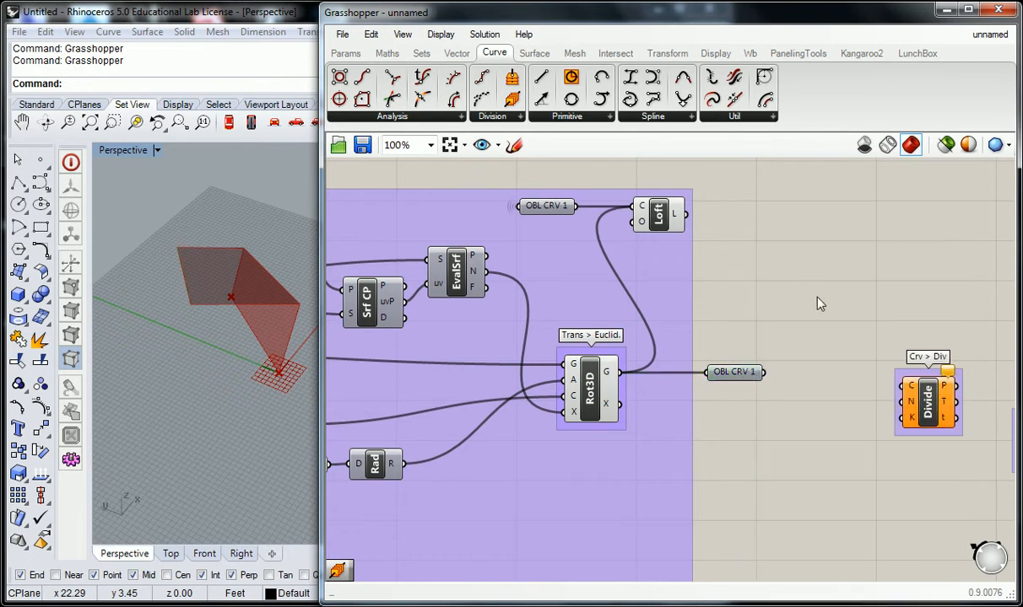
pyautogui.click(814, 297)
pyautogui.moveTo(815, 296); pyautogui.dragTo(699, 297, button='right')
pyautogui.click(620, 374)
pyautogui.click(624, 341)
pyautogui.rightClick(603, 370)
pyautogui.click(671, 265)
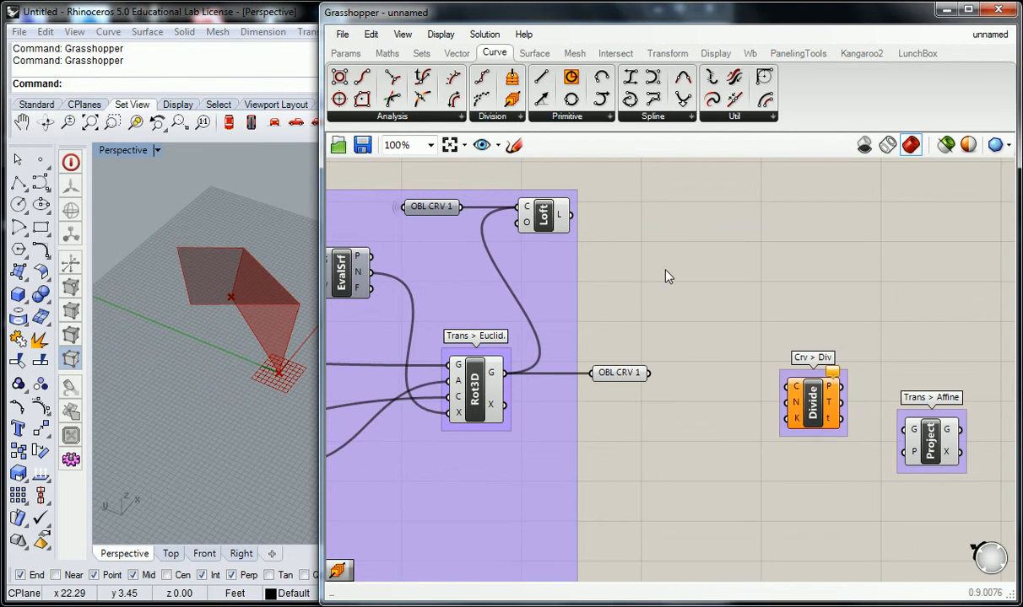
# - Connect the OBL CRV 1 parameter to the Divide component's C input and align Divide with it
pyautogui.click(609, 372)
pyautogui.moveTo(652, 325); pyautogui.dragTo(637, 318, button='right')
pyautogui.moveTo(800, 391); pyautogui.dragTo(756, 384)
pyautogui.click(664, 370)
pyautogui.moveTo(633, 366); pyautogui.dragTo(727, 372)
pyautogui.moveTo(750, 388); pyautogui.dragTo(722, 379)
pyautogui.moveTo(200, 290)
pyautogui.mouseDown(button='right')
pyautogui.moveTo(220, 287)
pyautogui.moveTo(196, 316)
pyautogui.moveTo(210, 310)
pyautogui.moveTo(198, 302)
pyautogui.mouseUp(button='right')
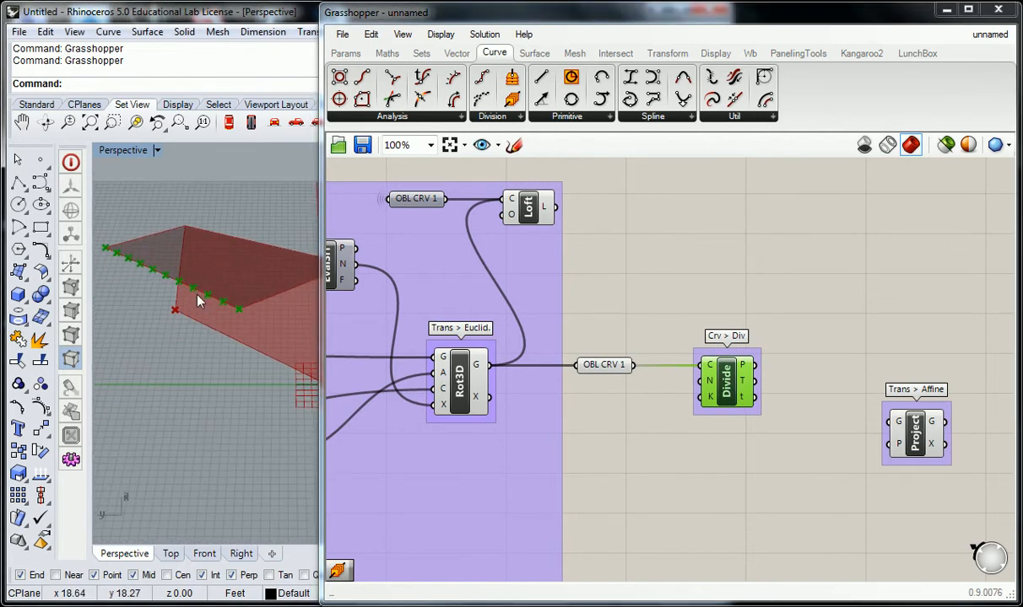
pyautogui.click(682, 468)
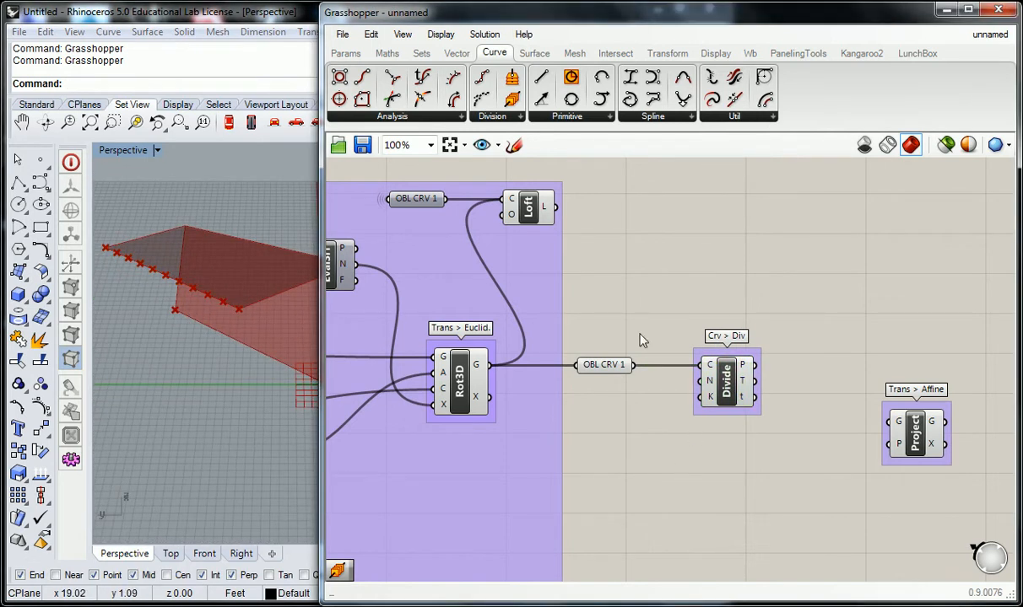
# - Add a panel containing 2, connect it to the Divide component's N input and place it beneath OBL CRV 1
pyautogui.click(345, 53)
pyautogui.moveTo(518, 99); pyautogui.dragTo(663, 456)
pyautogui.moveTo(713, 489); pyautogui.dragTo(607, 429)
pyautogui.doubleClick(607, 427)
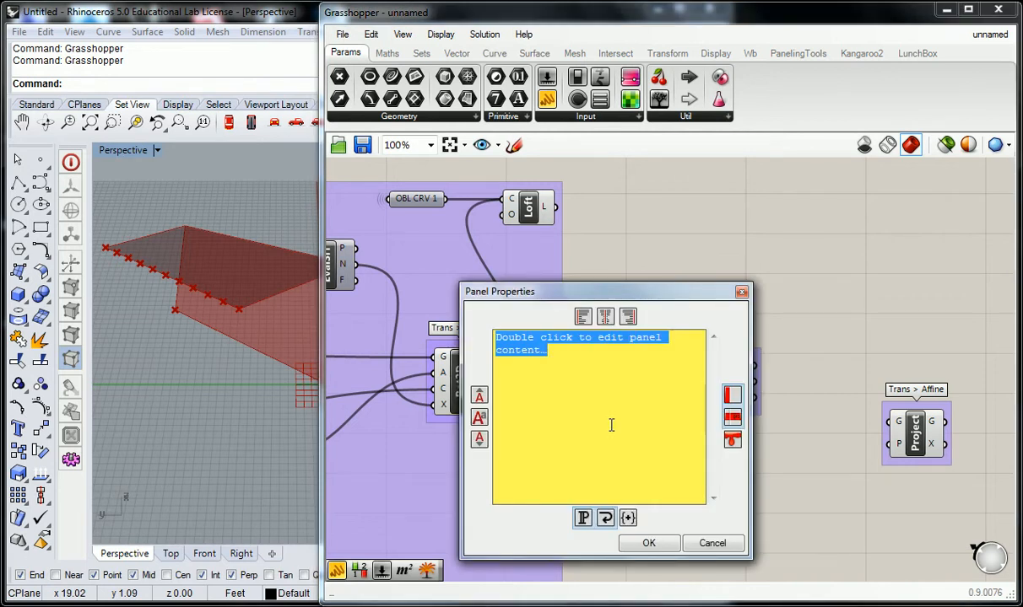
pyautogui.write('2')
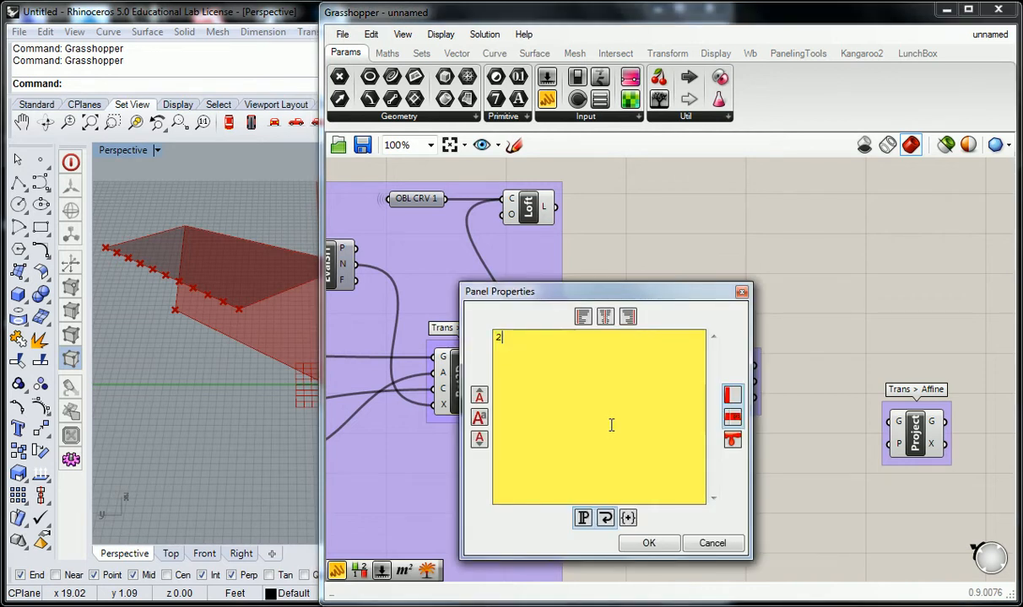
pyautogui.click(648, 543)
pyautogui.moveTo(631, 422); pyautogui.dragTo(699, 381)
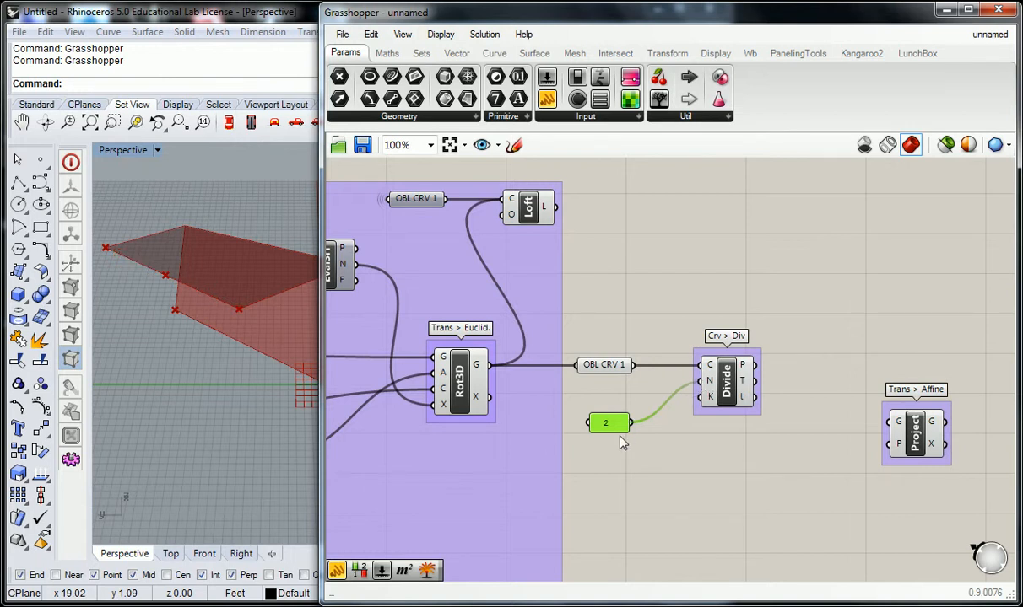
pyautogui.moveTo(611, 427); pyautogui.dragTo(625, 417)
# - Move the Project component roughly level with Divide, leaving room between the two
pyautogui.click(785, 325)
pyautogui.moveTo(786, 324); pyautogui.dragTo(672, 327, button='right')
pyautogui.moveTo(800, 445); pyautogui.dragTo(844, 405)
pyautogui.moveTo(250, 285); pyautogui.dragTo(137, 207, button='right')
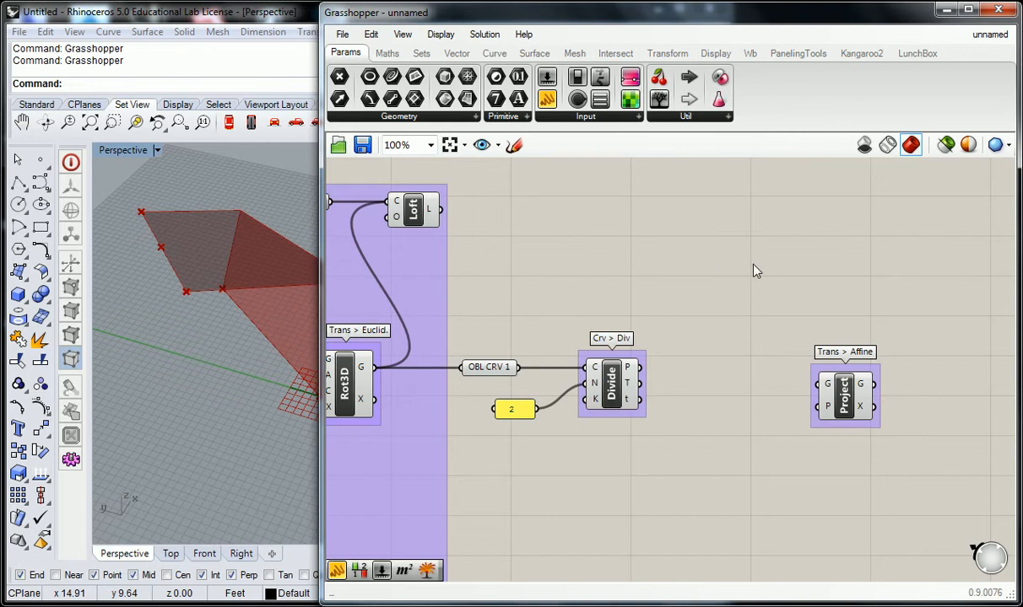
# - Add a List Item component between Divide and Project and connect Divide's P output to its L input
pyautogui.click(421, 53)
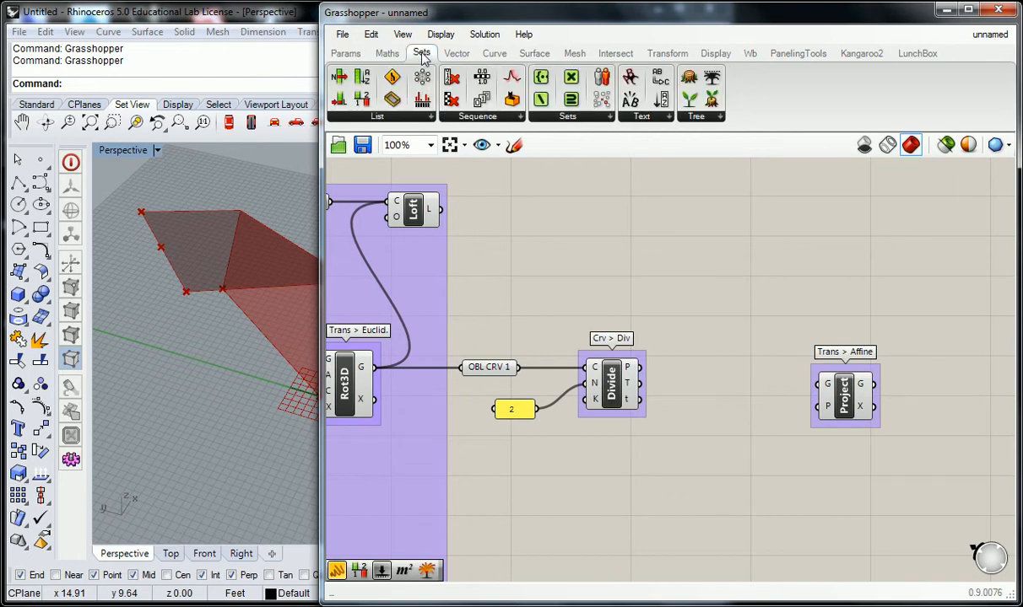
pyautogui.click(393, 118)
pyautogui.click(377, 167)
pyautogui.click(705, 320)
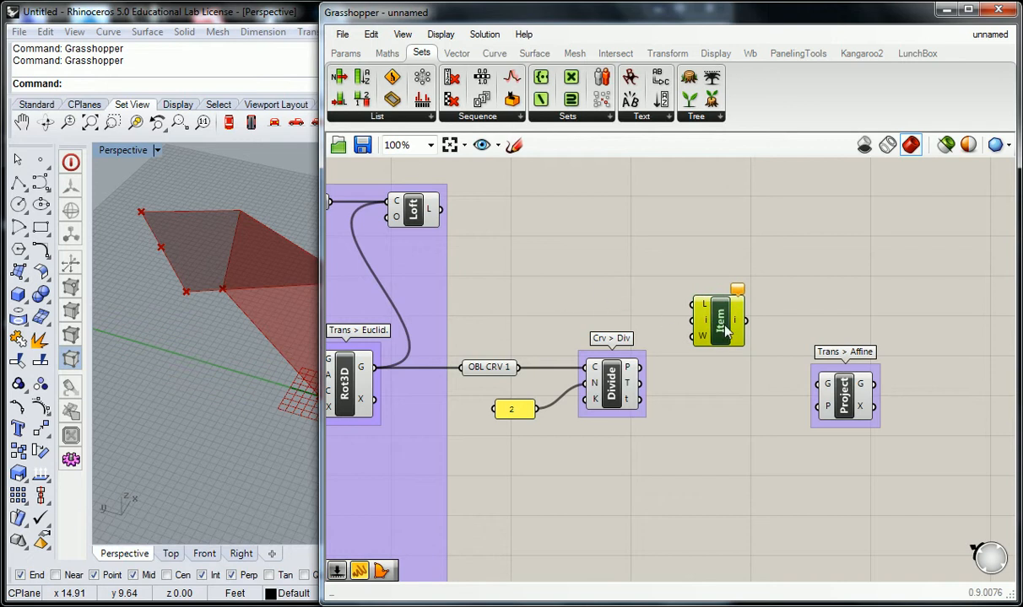
pyautogui.moveTo(640, 367); pyautogui.dragTo(737, 309)
pyautogui.click(637, 304)
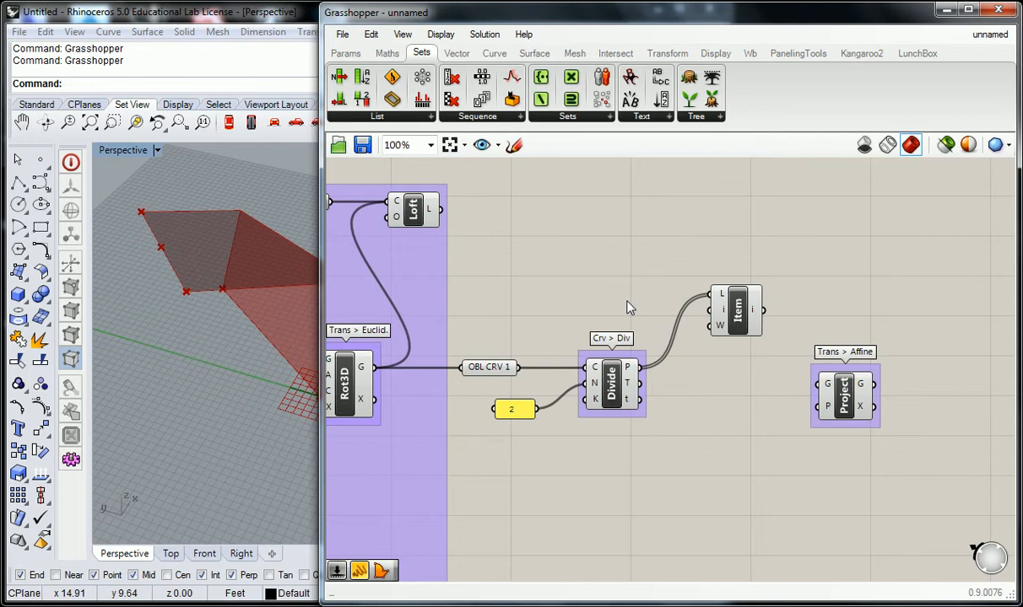
# - Create a number slider with the range 0<2 and connect it to the List Item's i input
pyautogui.doubleClick(607, 296)
pyautogui.write('0<2')
pyautogui.press('Return')
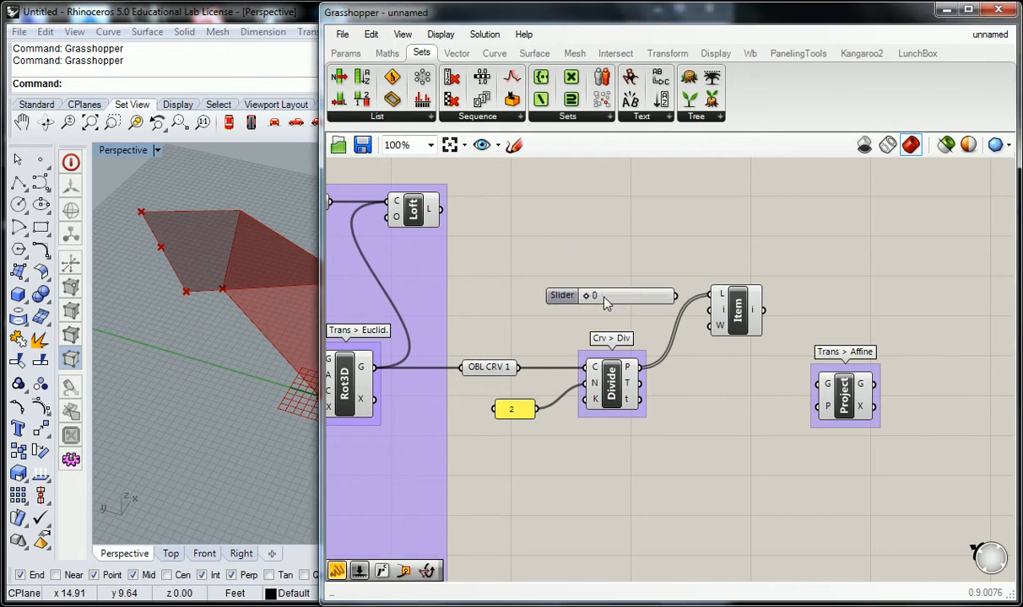
pyautogui.moveTo(678, 296); pyautogui.dragTo(711, 312)
# - Shift the Project component slightly and connect the List Item's output to its G input
pyautogui.moveTo(835, 313); pyautogui.dragTo(751, 315, button='right')
pyautogui.moveTo(761, 415); pyautogui.dragTo(788, 411)
pyautogui.click(709, 382)
pyautogui.moveTo(232, 356); pyautogui.dragTo(257, 385, button='right')
pyautogui.scroll(4, 280, 380)
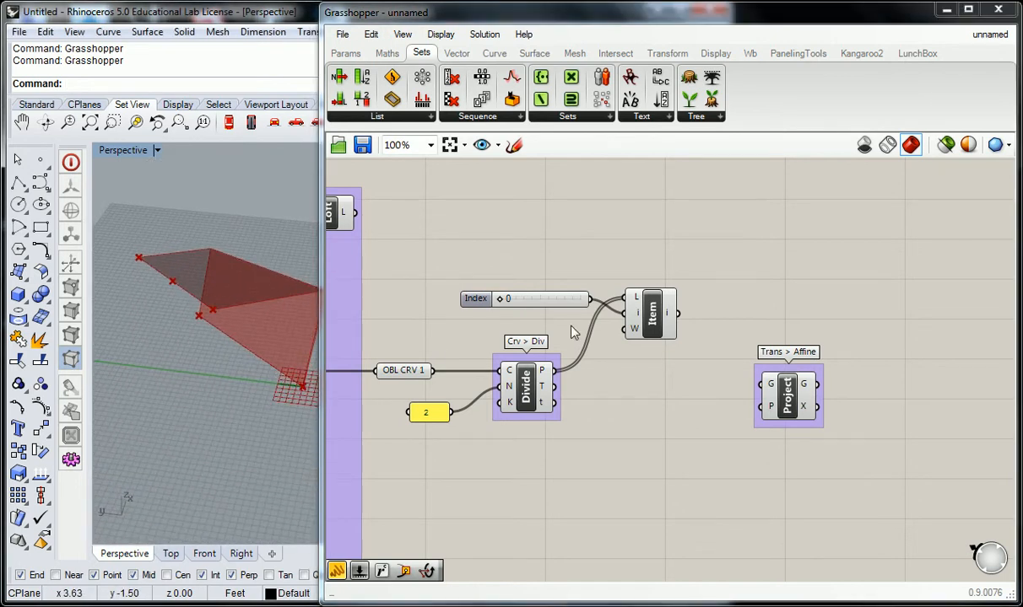
pyautogui.click(666, 329)
pyautogui.moveTo(678, 313); pyautogui.dragTo(763, 387)
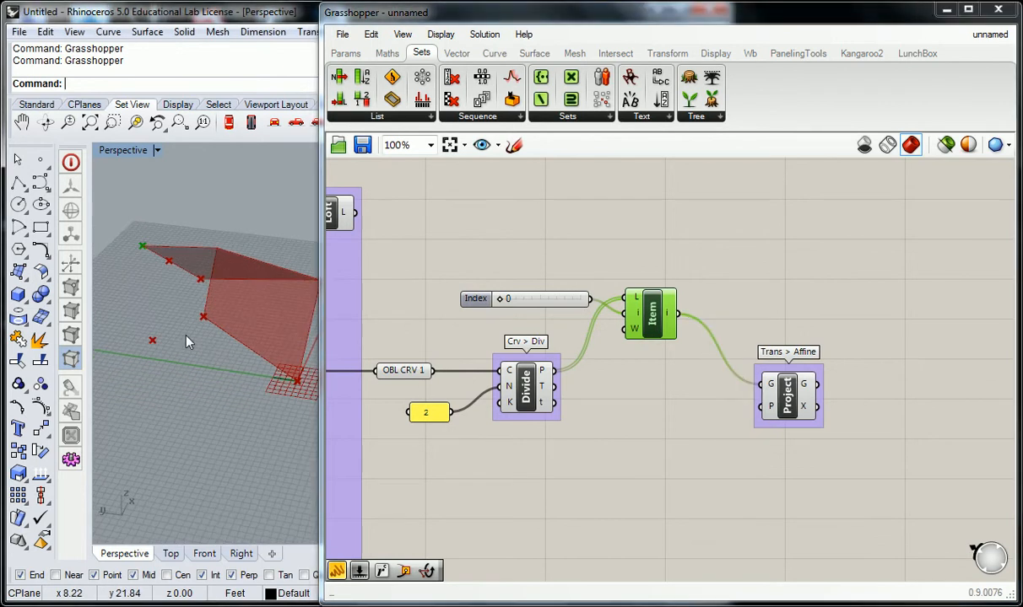
# - Select the Project component to inspect its projected point, and narrow the Grasshopper window so the Perspective view has more room
pyautogui.click(794, 409)
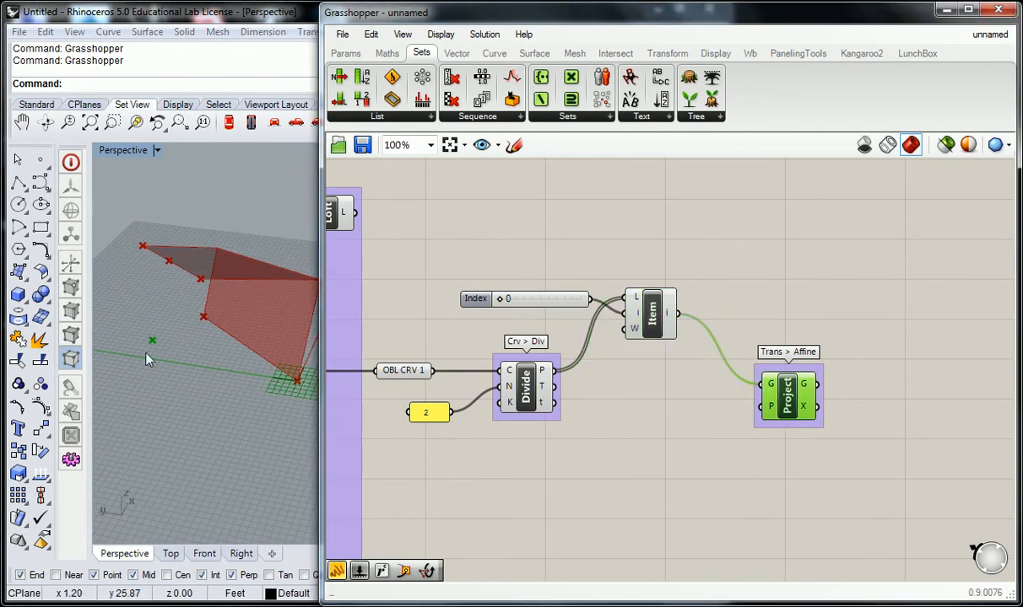
pyautogui.scroll(-3, 285, 386)
pyautogui.scroll(3, 292, 387)
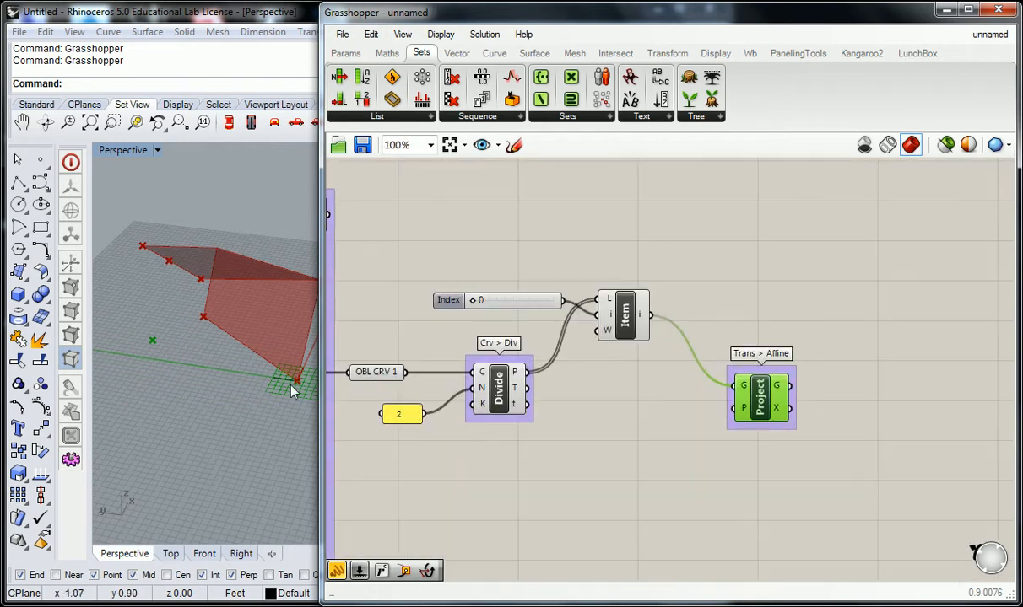
pyautogui.moveTo(322, 371); pyautogui.dragTo(505, 363)
pyautogui.moveTo(400, 371); pyautogui.dragTo(291, 401, button='right')
pyautogui.click(829, 250)
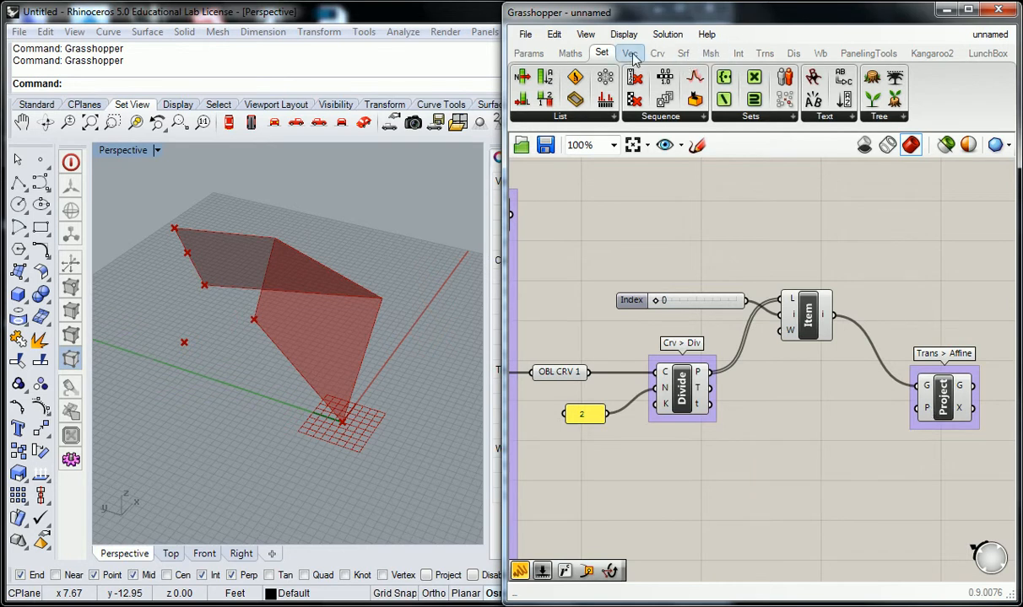
# - Add an XY Plane component between Divide and Project, below the List Item
pyautogui.moveTo(657, 56)
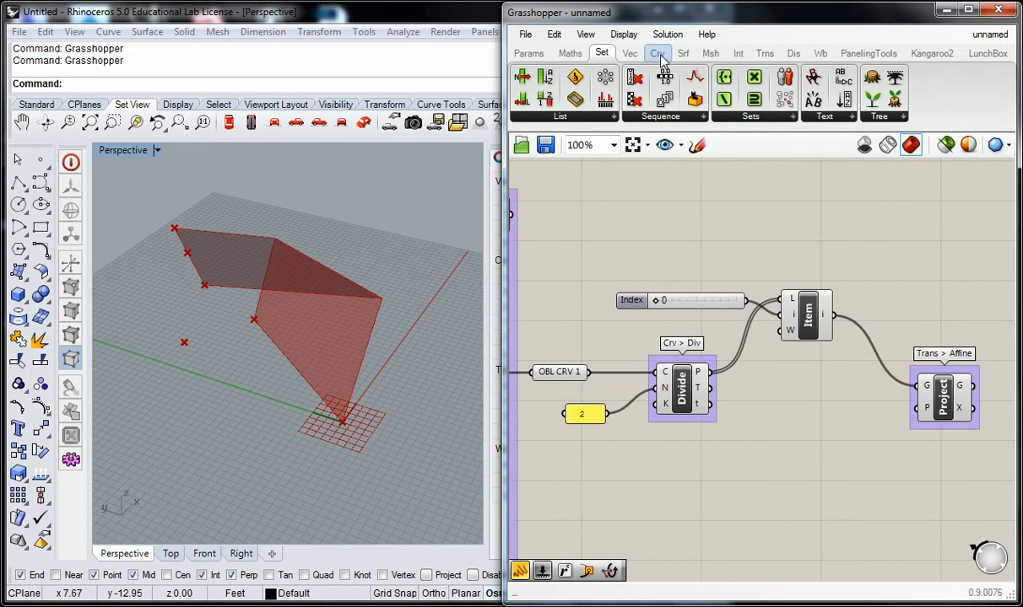
pyautogui.click(630, 55)
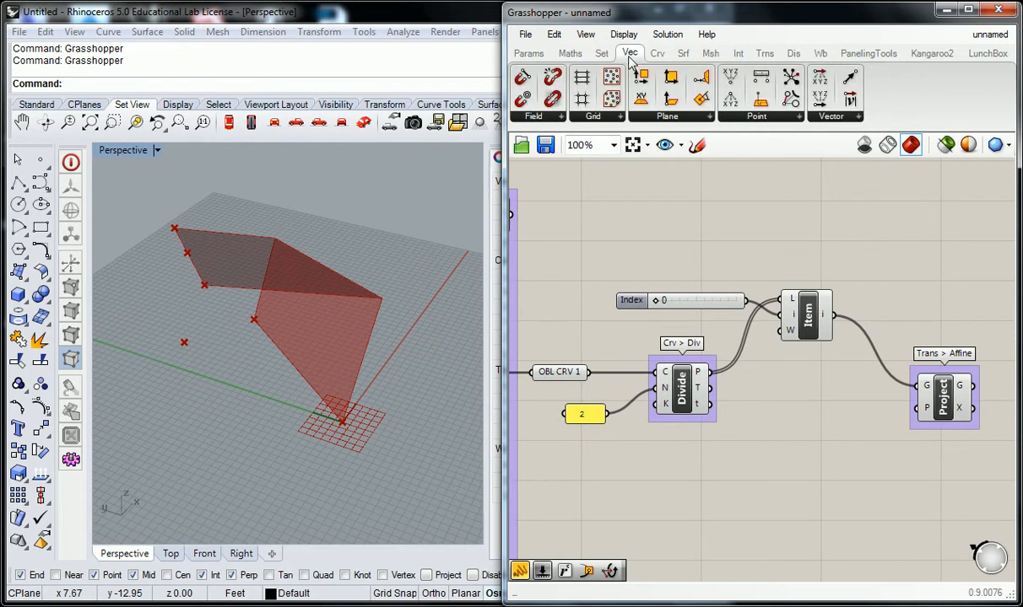
pyautogui.click(677, 116)
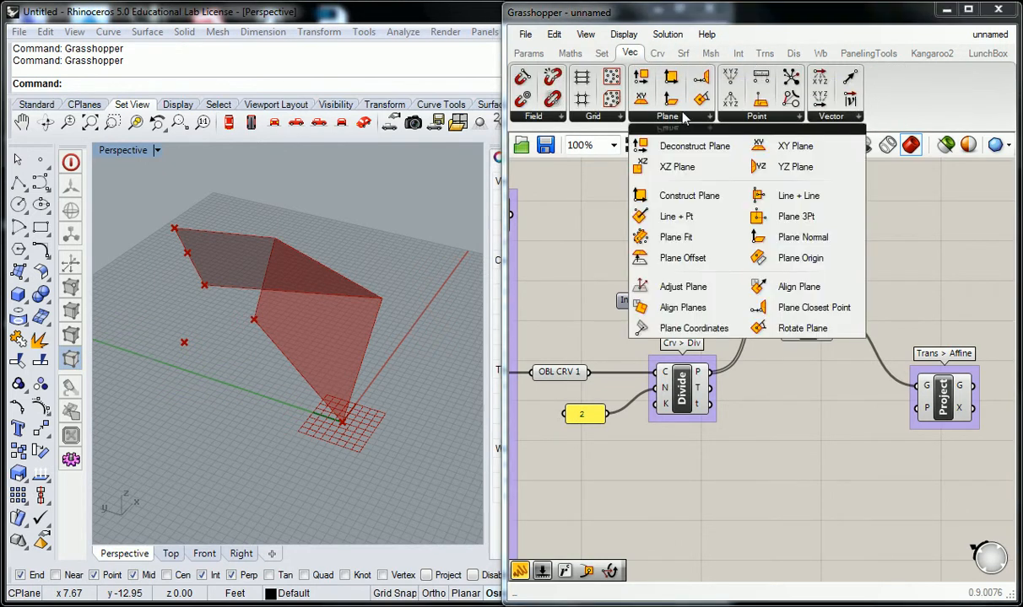
pyautogui.click(798, 149)
pyautogui.click(830, 410)
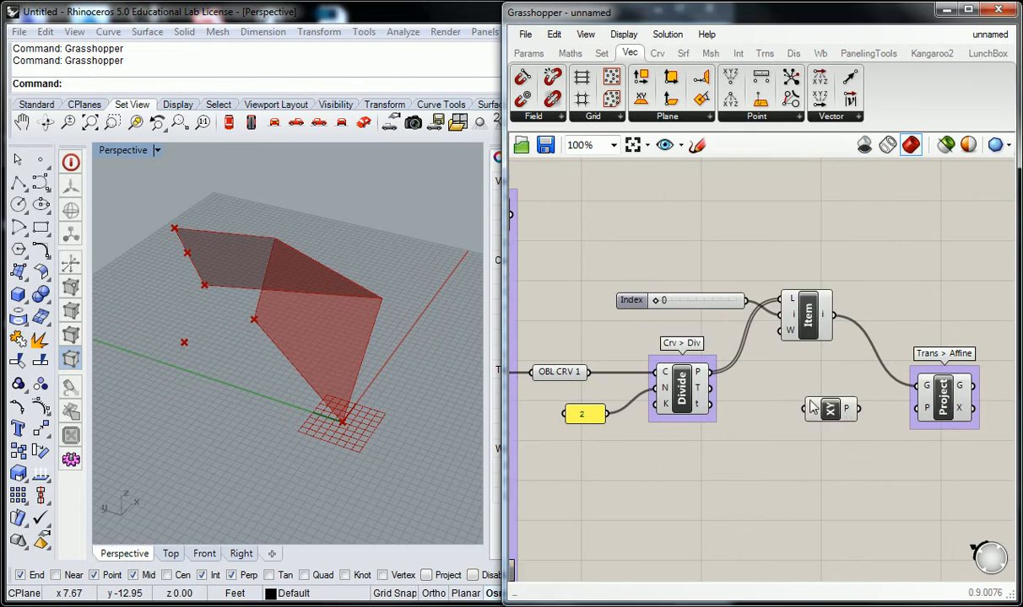
# - Group the XY Plane component and label the group Vect > Plane
pyautogui.click(832, 405)
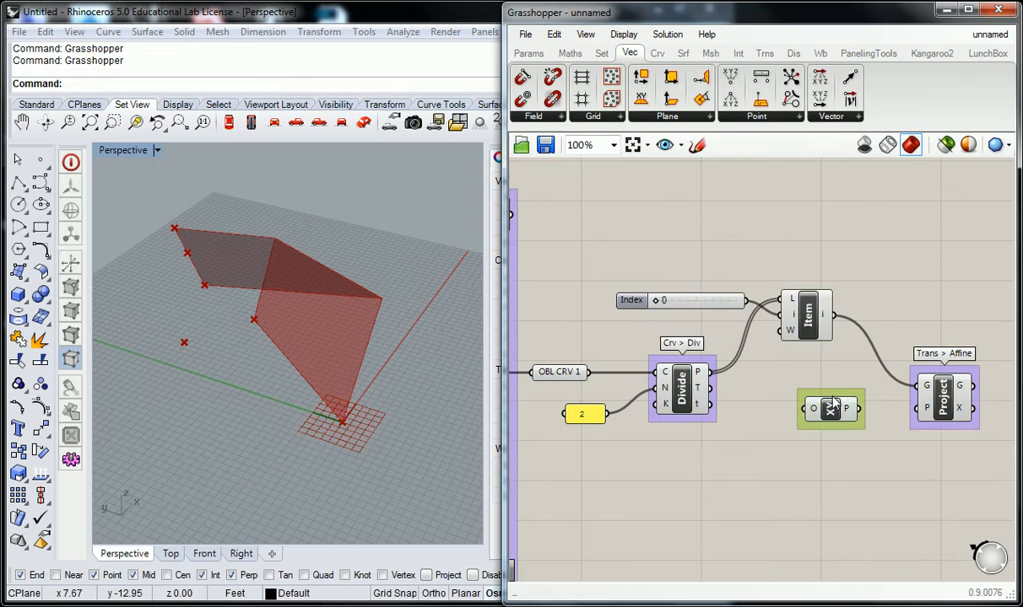
pyautogui.rightClick(833, 399)
pyautogui.write('Vect > Plane')
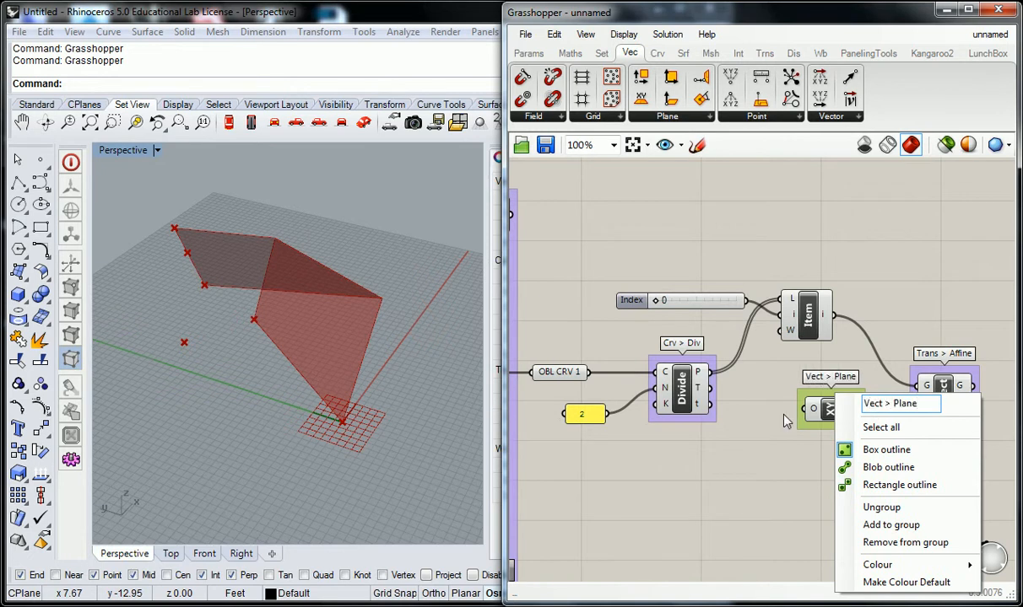
pyautogui.click(804, 456)
# - Connect the XY Plane's P output to Project's P input, and inspect the plane and projected point in the Perspective view
pyautogui.moveTo(803, 456); pyautogui.dragTo(742, 465, button='right')
pyautogui.moveTo(797, 417); pyautogui.dragTo(857, 417)
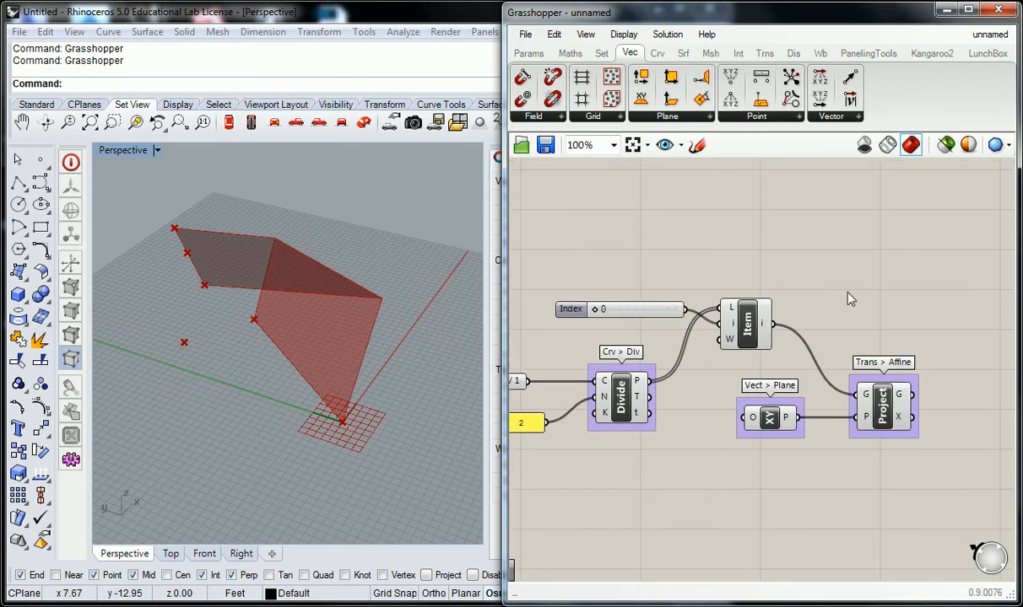
pyautogui.moveTo(795, 422); pyautogui.dragTo(712, 411, button='right')
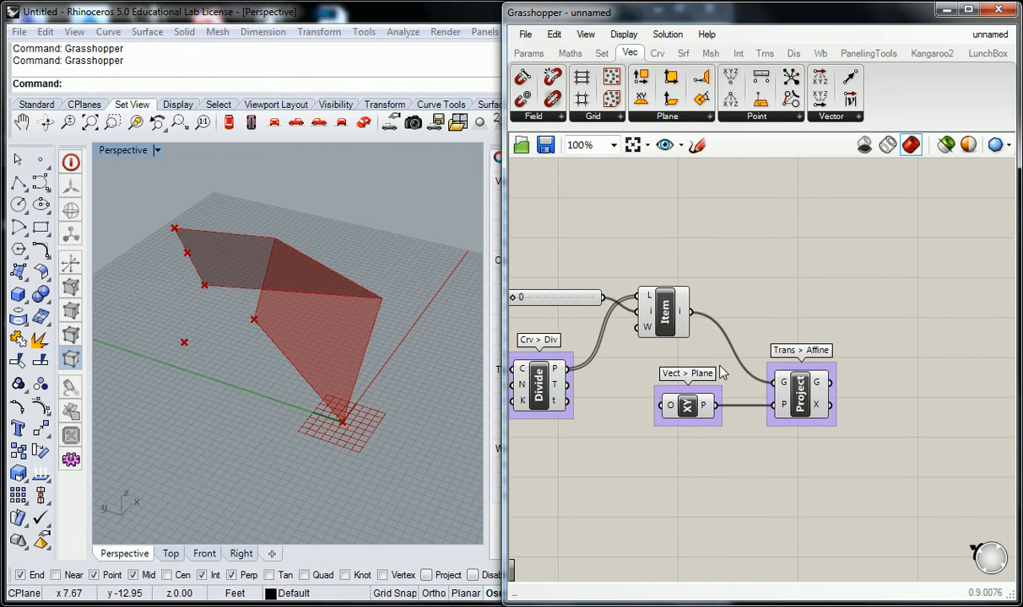
pyautogui.moveTo(713, 333); pyautogui.dragTo(618, 418)
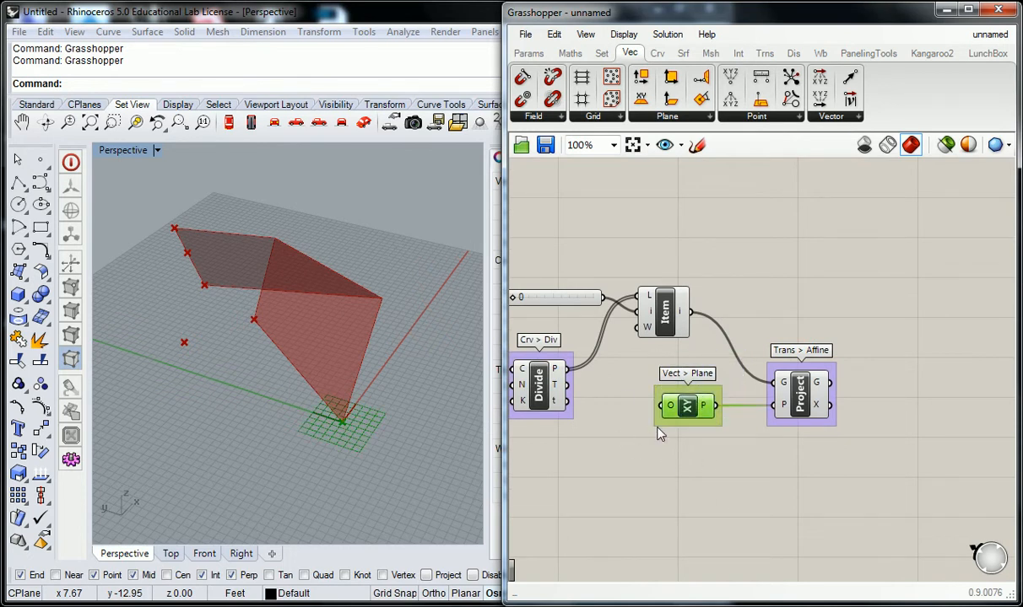
pyautogui.moveTo(311, 233); pyautogui.dragTo(330, 263, button='right')
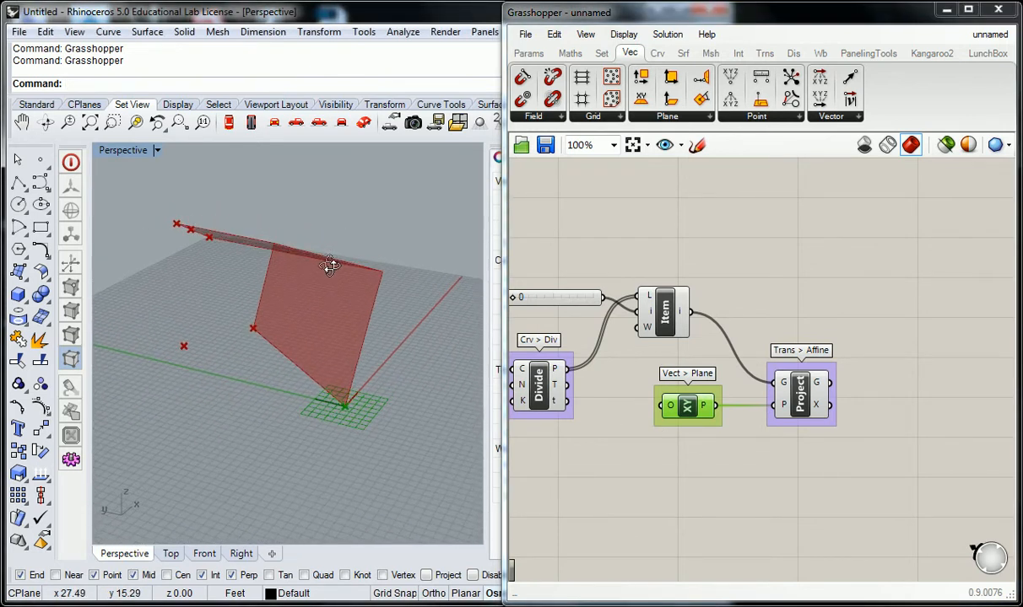
pyautogui.moveTo(414, 334); pyautogui.dragTo(371, 355, button='right')
pyautogui.scroll(-3, 759, 232)
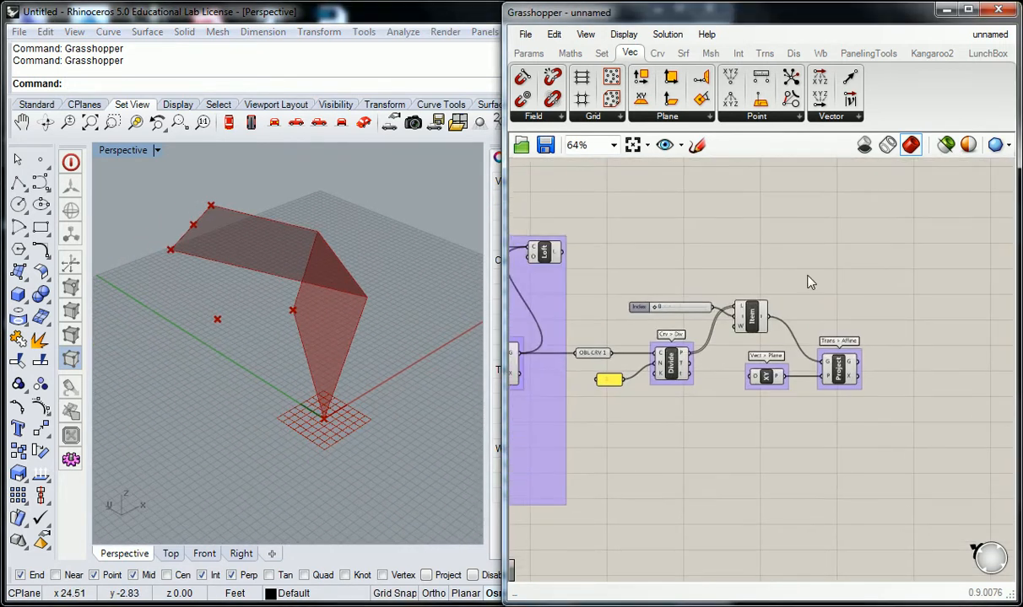
pyautogui.moveTo(182, 244); pyautogui.dragTo(435, 288, button='right')
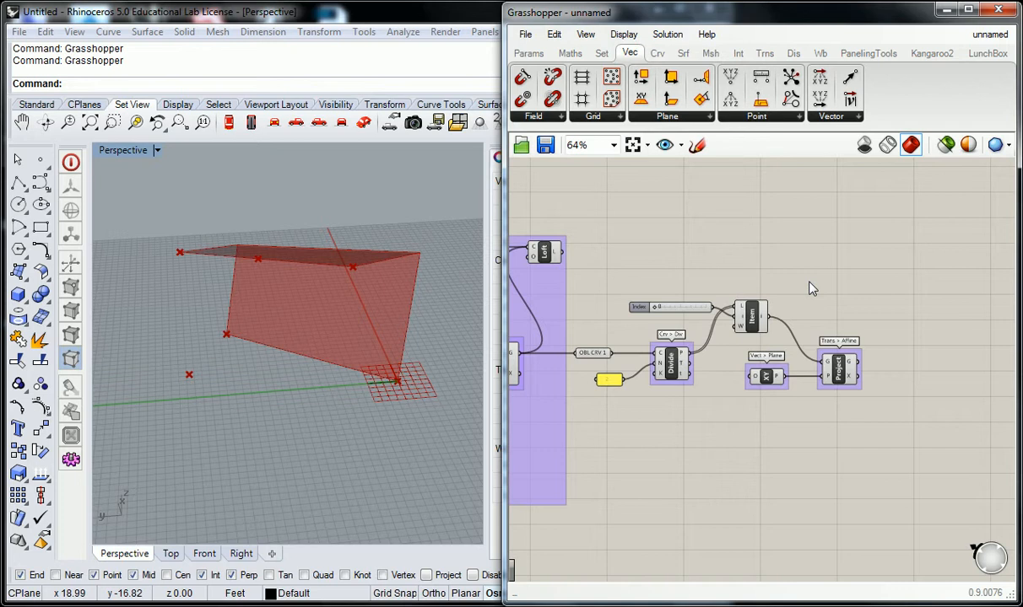
# - Add a 4Point Surface component beyond Project, slightly above its level
pyautogui.moveTo(860, 282); pyautogui.dragTo(744, 276, button='right')
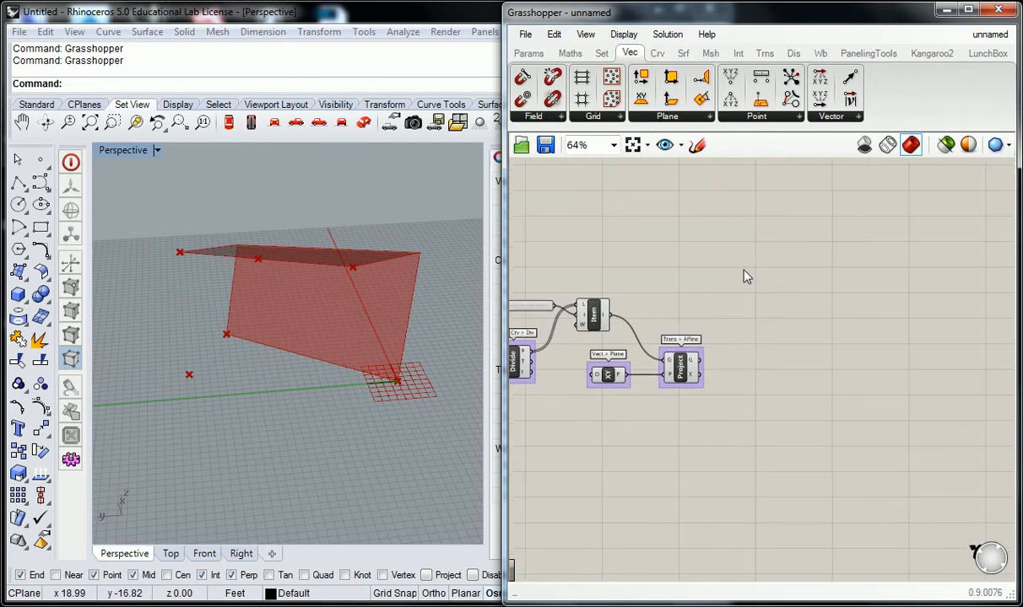
pyautogui.click(685, 56)
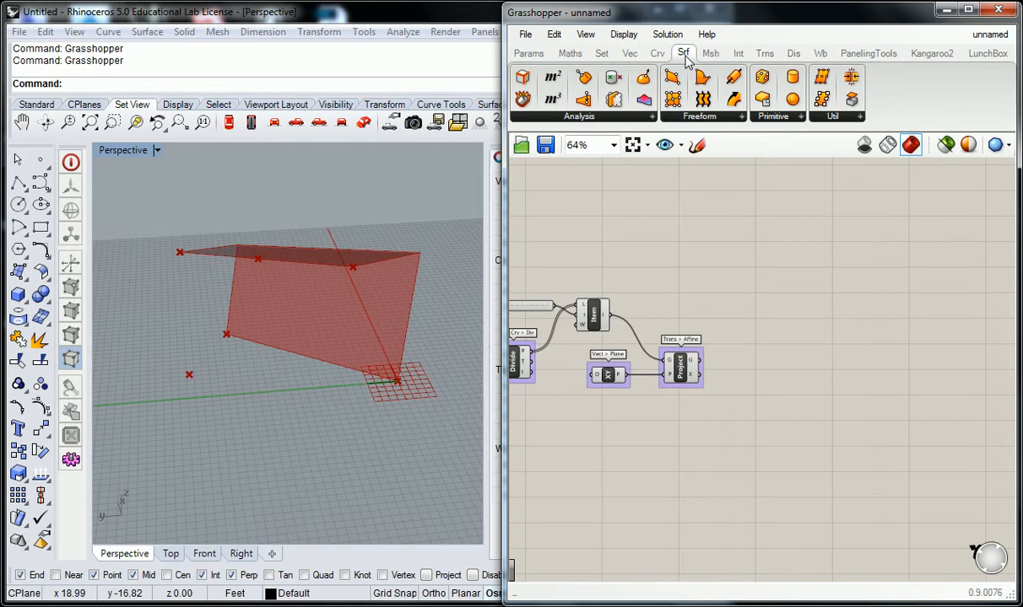
pyautogui.click(721, 121)
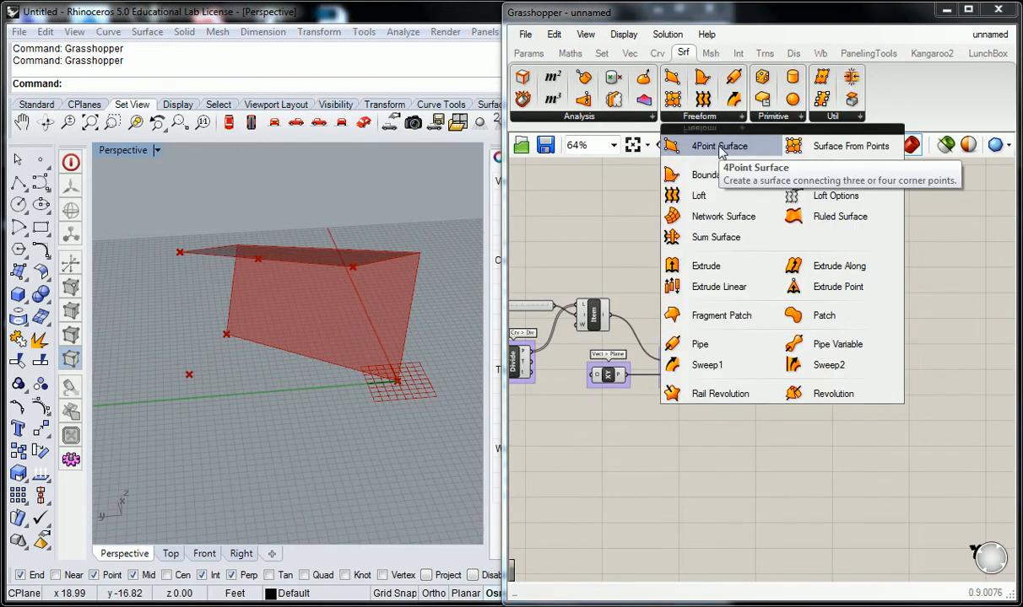
pyautogui.click(720, 146)
pyautogui.click(775, 337)
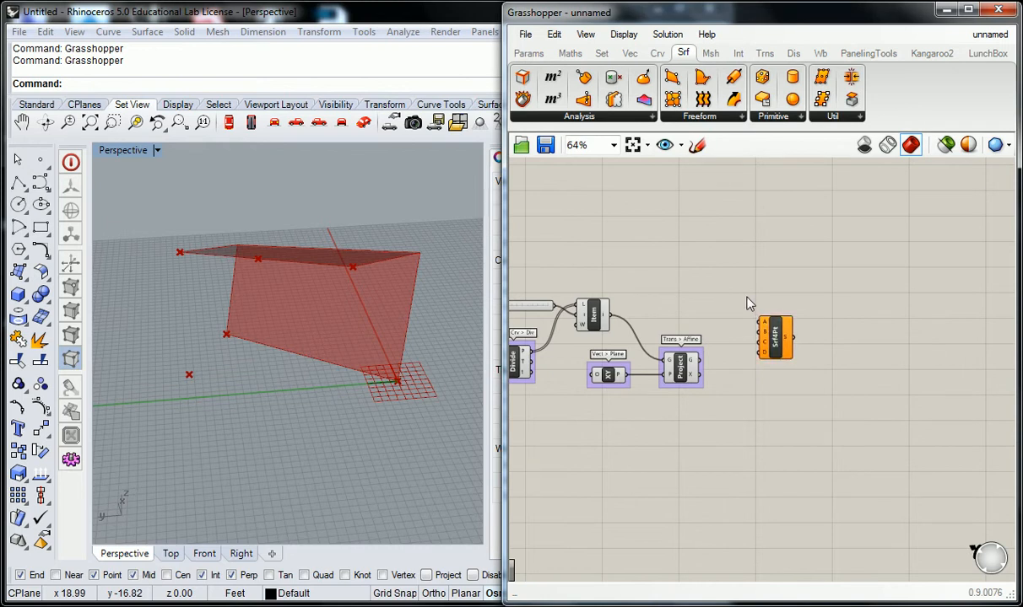
pyautogui.moveTo(773, 338); pyautogui.dragTo(762, 327)
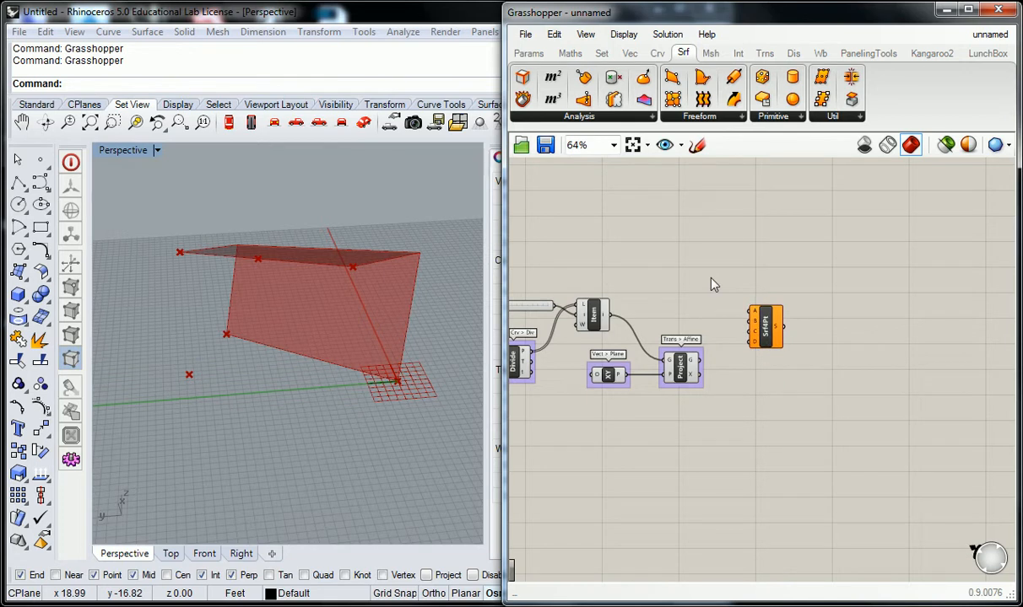
# - Duplicate the Index slider and List Item pair twice, placing both copies above the original with their links to Divide kept
pyautogui.scroll(2, 769, 244)
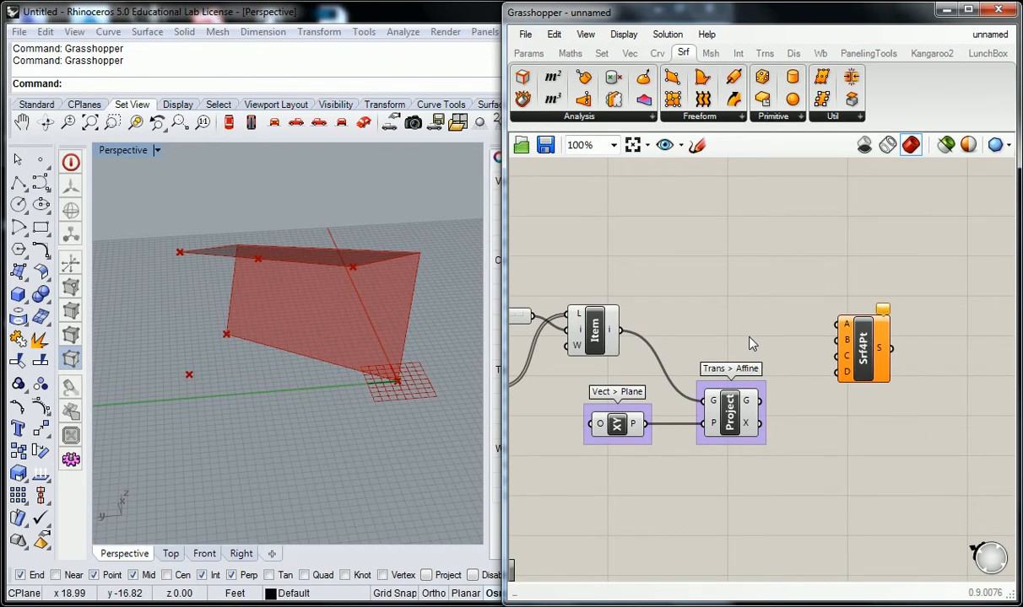
pyautogui.moveTo(712, 301); pyautogui.dragTo(795, 331, button='right')
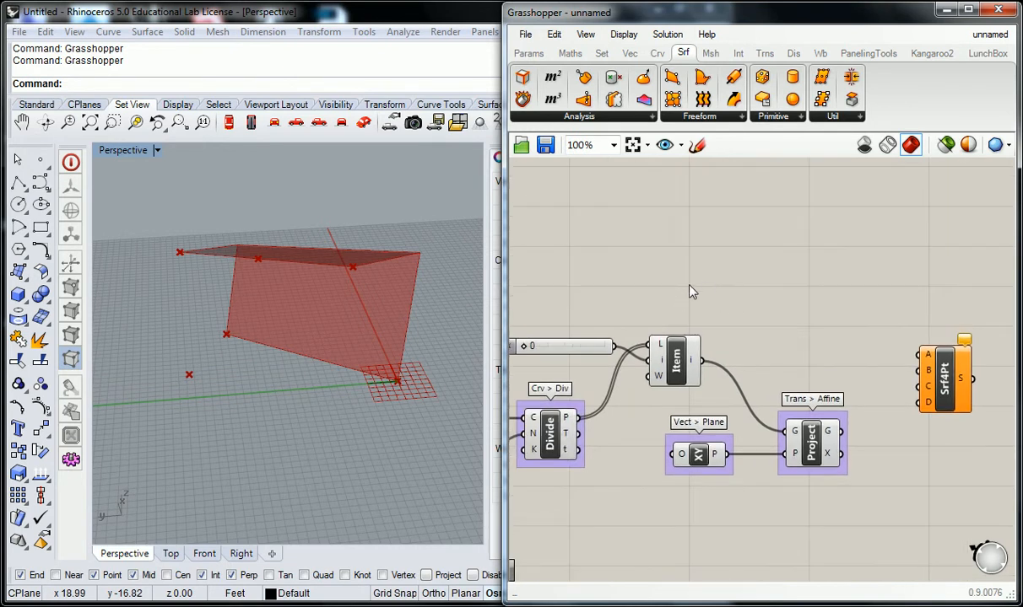
pyautogui.moveTo(707, 287); pyautogui.dragTo(753, 262, button='right')
pyautogui.moveTo(769, 278); pyautogui.dragTo(607, 358)
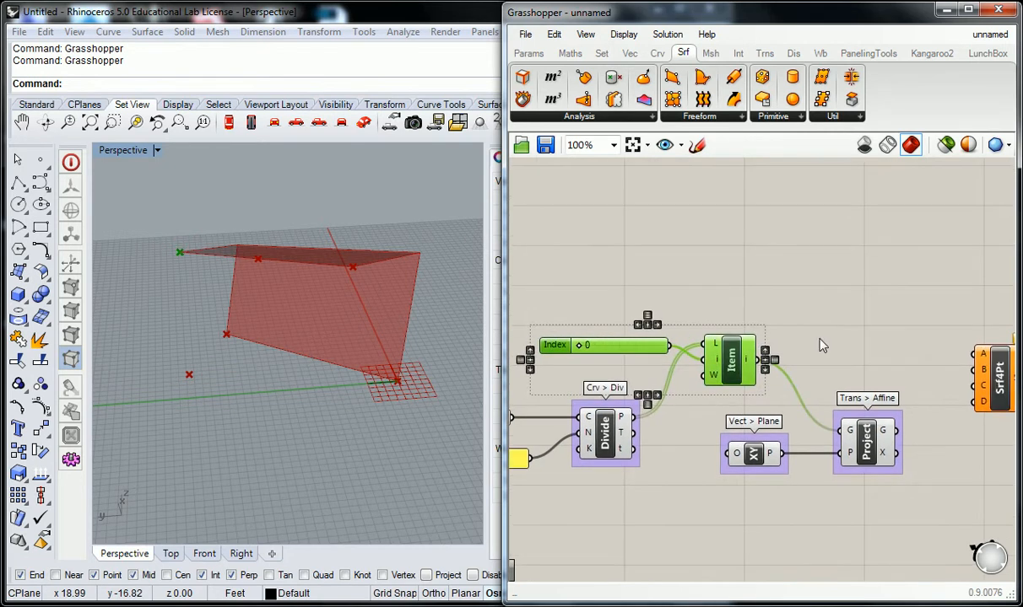
pyautogui.hotkey('ctrl', 'c')
pyautogui.hotkey('ctrl', 'v')
pyautogui.moveTo(734, 371); pyautogui.dragTo(833, 287)
pyautogui.hotkey('ctrl', 'v')
pyautogui.moveTo(735, 337); pyautogui.dragTo(831, 187)
# - Move the original List Item closer to Project and shift the two copied List Items slightly away from their sliders
pyautogui.moveTo(734, 361); pyautogui.dragTo(781, 377)
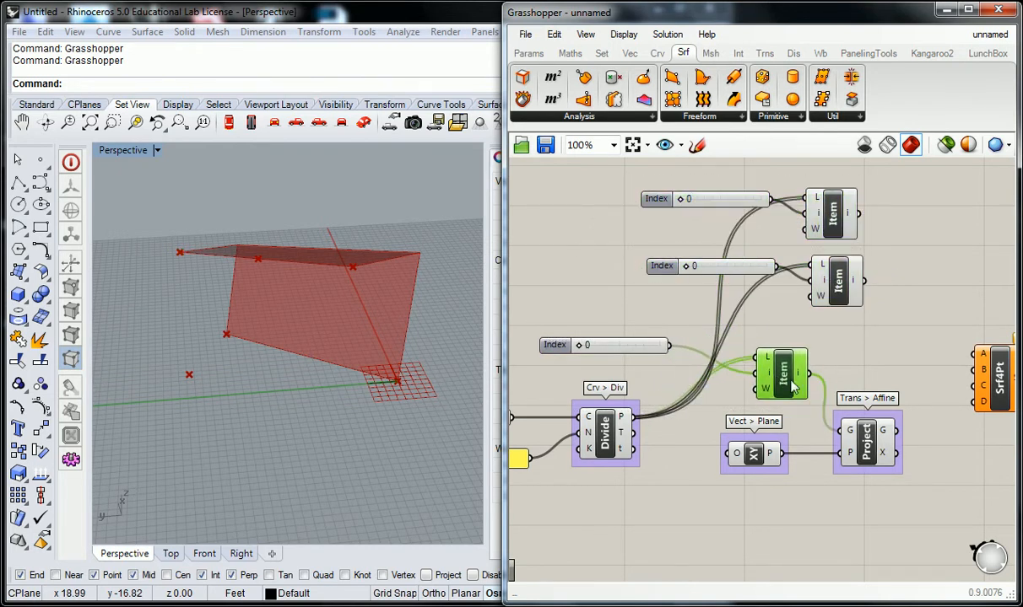
pyautogui.click(853, 351)
pyautogui.moveTo(898, 267); pyautogui.dragTo(856, 292, button='right')
pyautogui.moveTo(841, 207); pyautogui.dragTo(825, 316)
pyautogui.click(907, 324)
pyautogui.moveTo(685, 324); pyautogui.dragTo(758, 317, button='right')
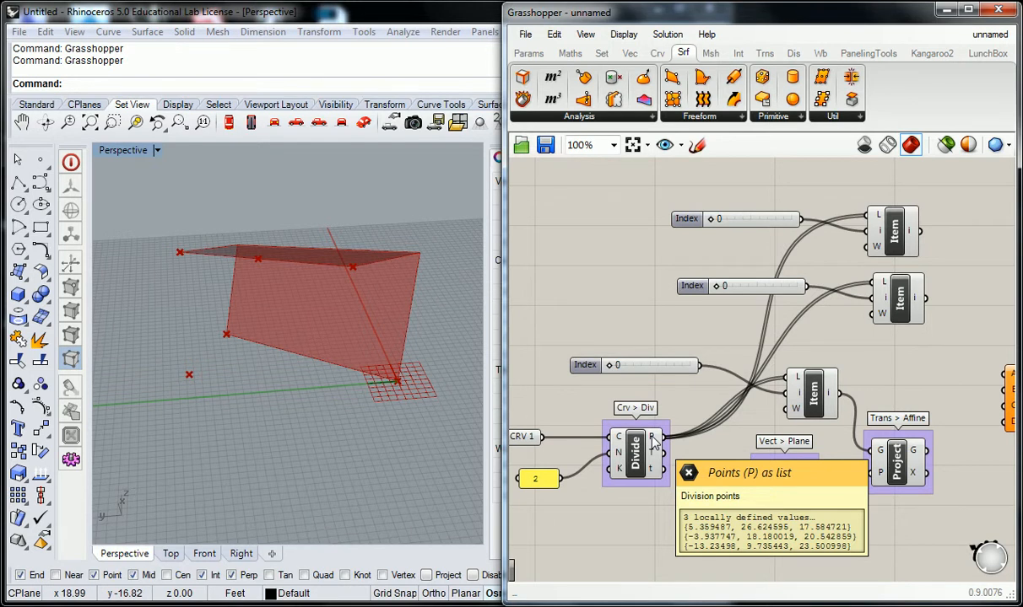
# - Set the uppermost Index slider to 1 and the middle Index slider to 2
pyautogui.moveTo(726, 242); pyautogui.dragTo(660, 261, button='right')
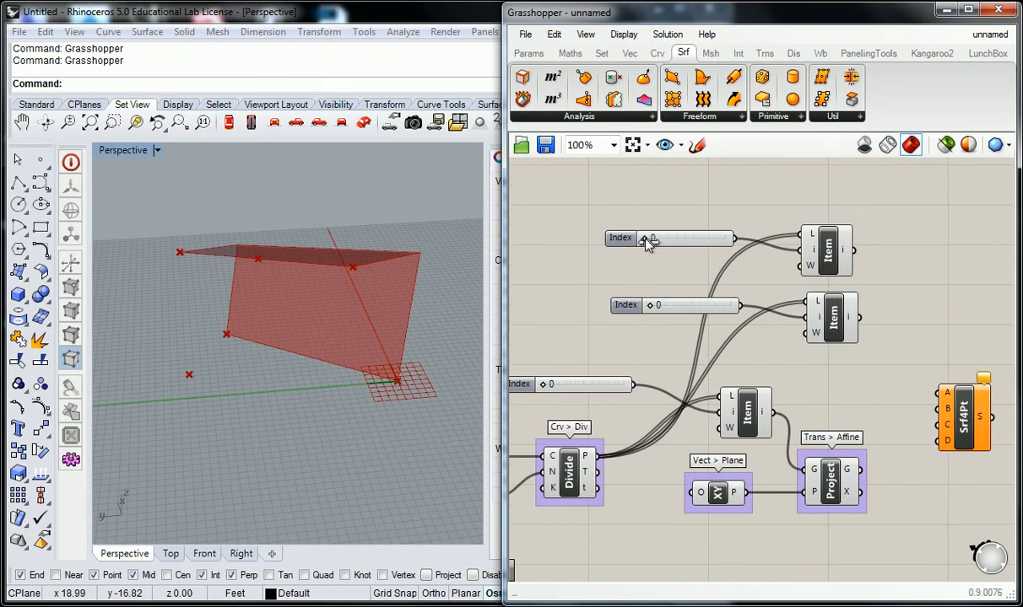
pyautogui.moveTo(647, 238); pyautogui.dragTo(684, 238)
pyautogui.moveTo(658, 304); pyautogui.dragTo(721, 305)
# - Connect the upper List Item to the 4Point Surface's A input, the middle one to B, and Project's G output to C
pyautogui.moveTo(789, 372); pyautogui.dragTo(674, 359, button='right')
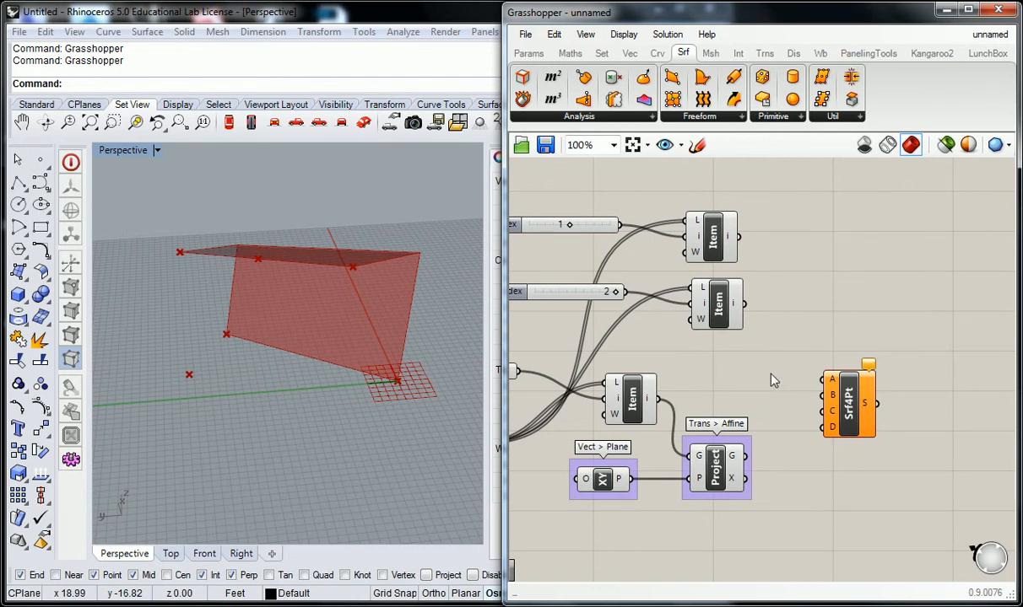
pyautogui.moveTo(771, 379); pyautogui.dragTo(842, 367, button='right')
pyautogui.scroll(-2, 828, 336)
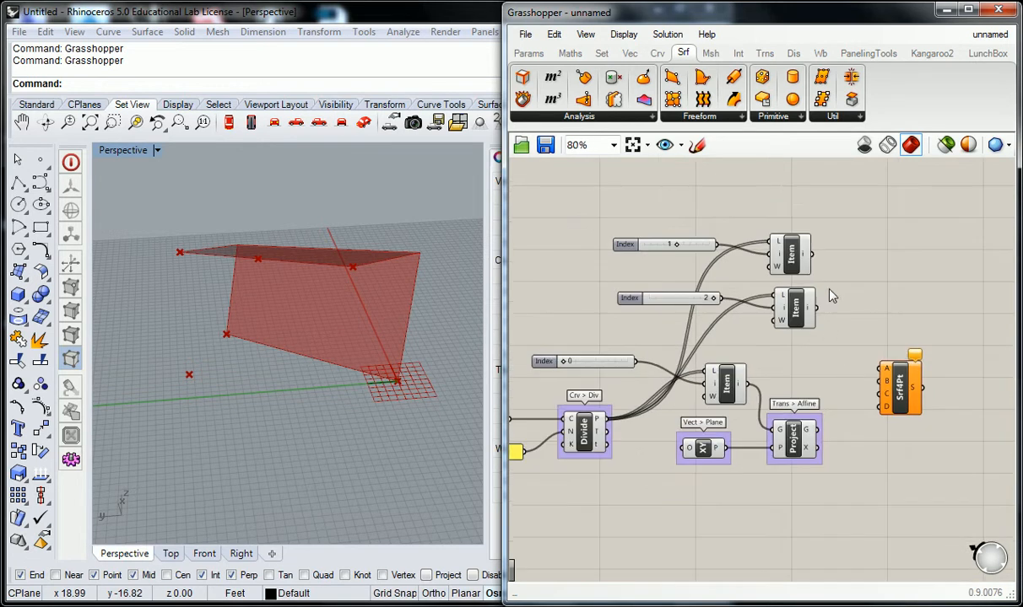
pyautogui.moveTo(814, 260); pyautogui.dragTo(883, 367)
pyautogui.moveTo(816, 308); pyautogui.dragTo(883, 379)
pyautogui.moveTo(816, 429); pyautogui.dragTo(882, 406)
pyautogui.moveTo(388, 296); pyautogui.dragTo(333, 294, button='right')
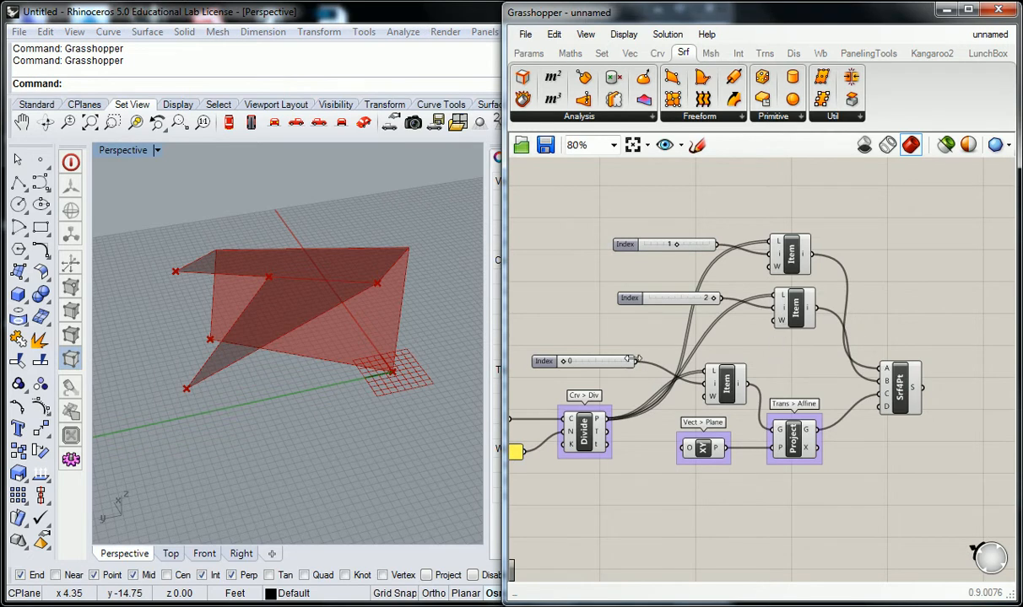
# - Set the Index slider feeding the projected point to 1 and the uppermost Index slider to 0
pyautogui.moveTo(582, 363); pyautogui.dragTo(612, 365, button='right')
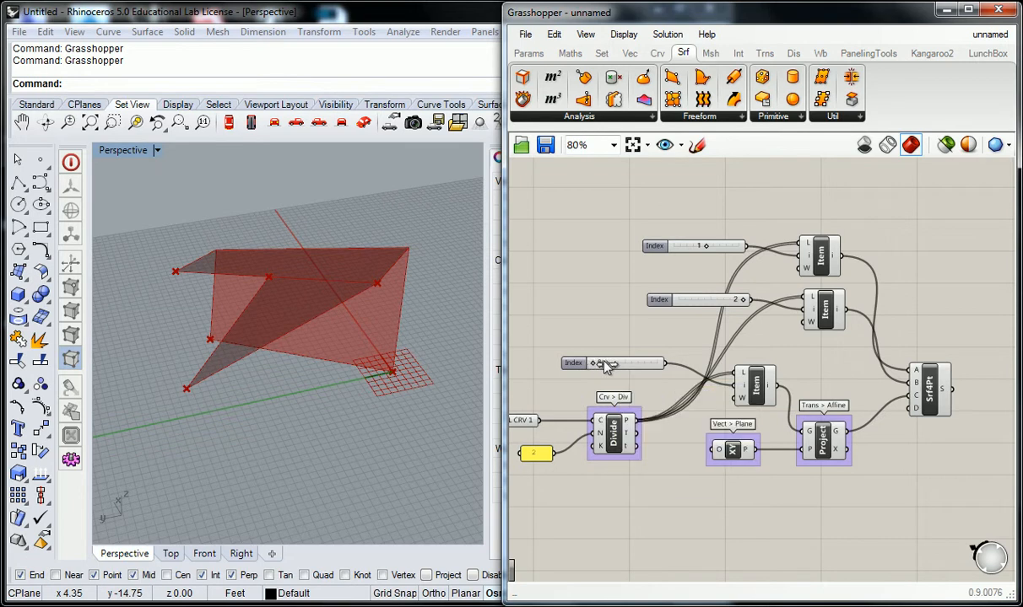
pyautogui.moveTo(599, 362); pyautogui.dragTo(626, 364)
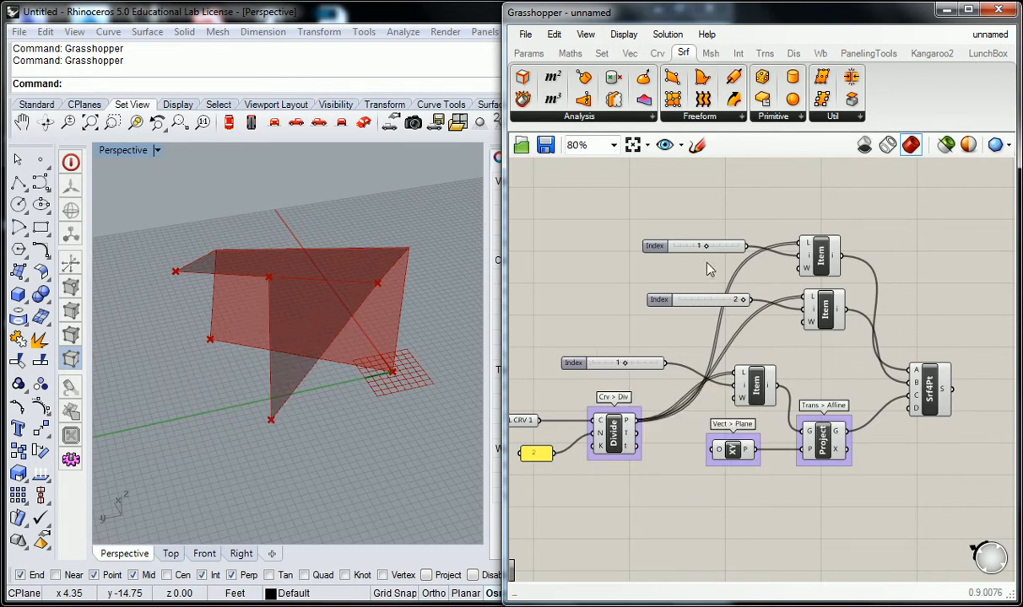
pyautogui.moveTo(707, 250); pyautogui.dragTo(680, 248)
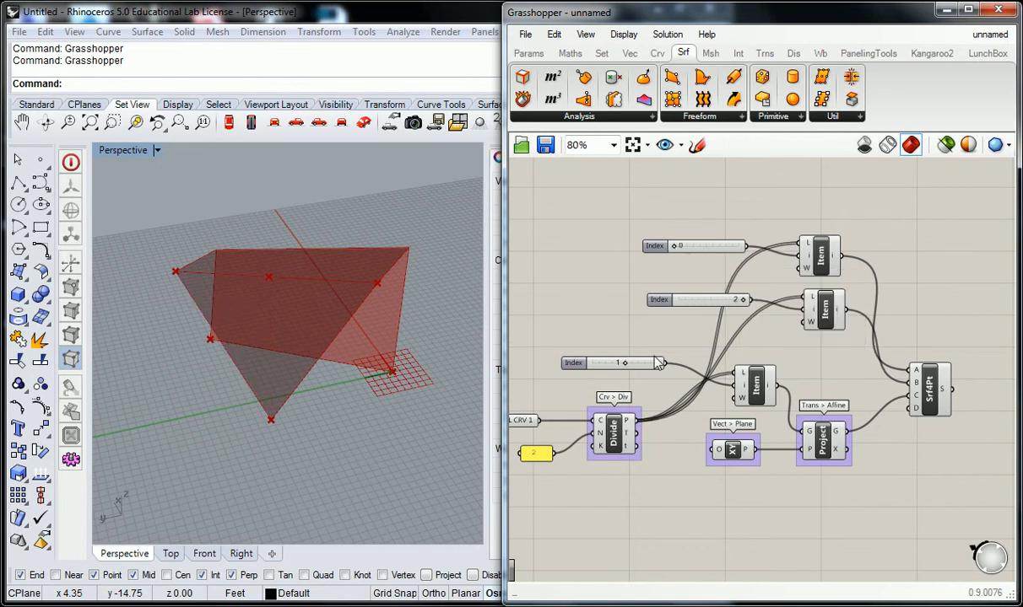
# - Try index 2 for the projected point's List Item, and return its slider to 1
pyautogui.moveTo(624, 369); pyautogui.dragTo(657, 368)
pyautogui.moveTo(725, 202)
pyautogui.mouseDown(button='right')
pyautogui.moveTo(715, 202)
pyautogui.moveTo(724, 204)
pyautogui.mouseUp(button='right')
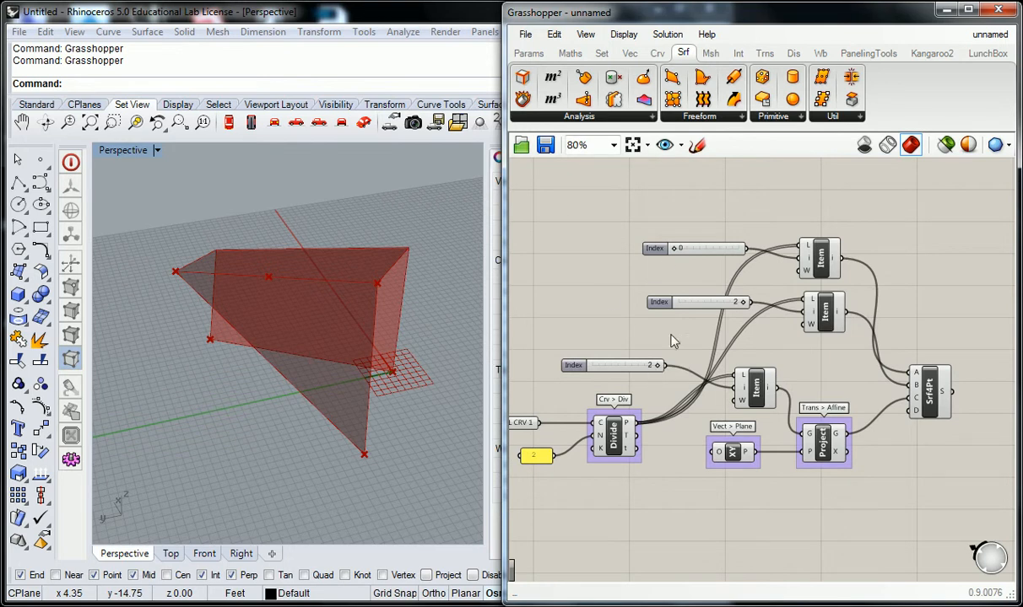
pyautogui.moveTo(656, 368); pyautogui.dragTo(631, 369)
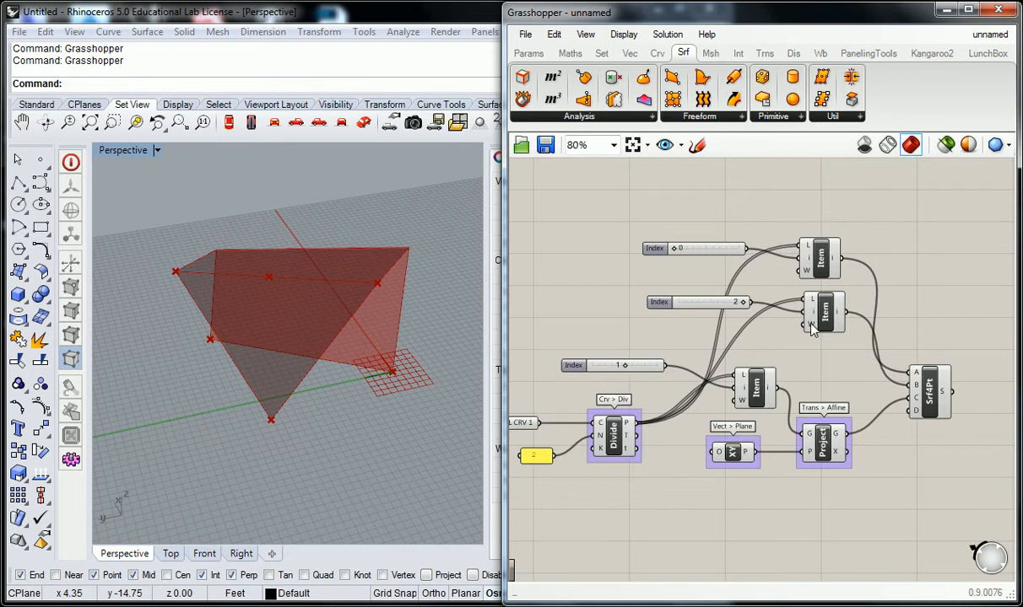
pyautogui.moveTo(812, 336)
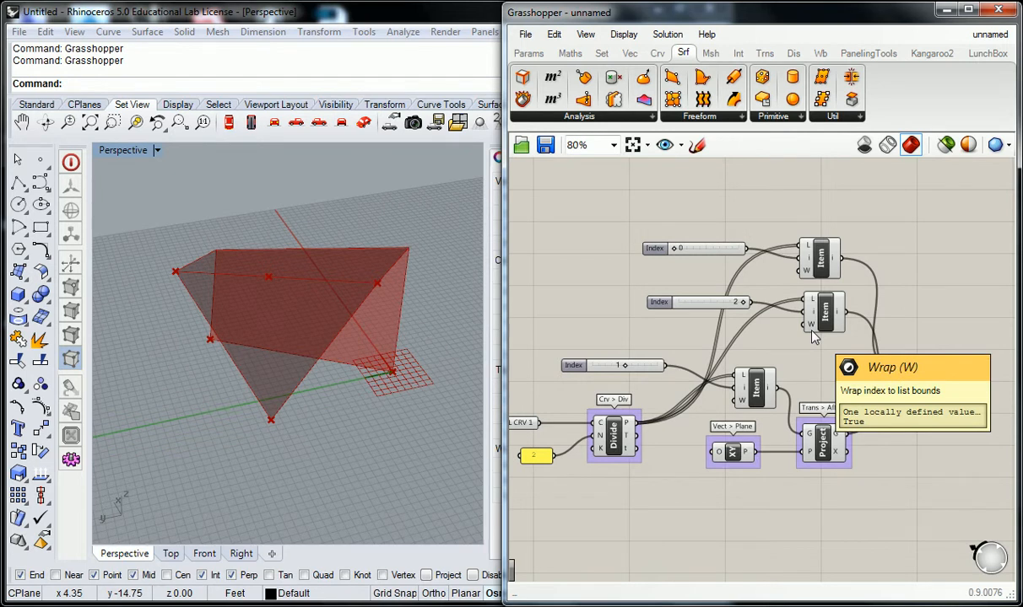
# - Try index 2 for the uppermost List Item and 0 for the middle one, and return their sliders to 0 and 2
pyautogui.moveTo(624, 366)
pyautogui.mouseDown()
pyautogui.moveTo(595, 369)
pyautogui.moveTo(659, 366)
pyautogui.moveTo(589, 366)
pyautogui.moveTo(671, 368)
pyautogui.moveTo(577, 375)
pyautogui.moveTo(622, 365)
pyautogui.mouseUp()
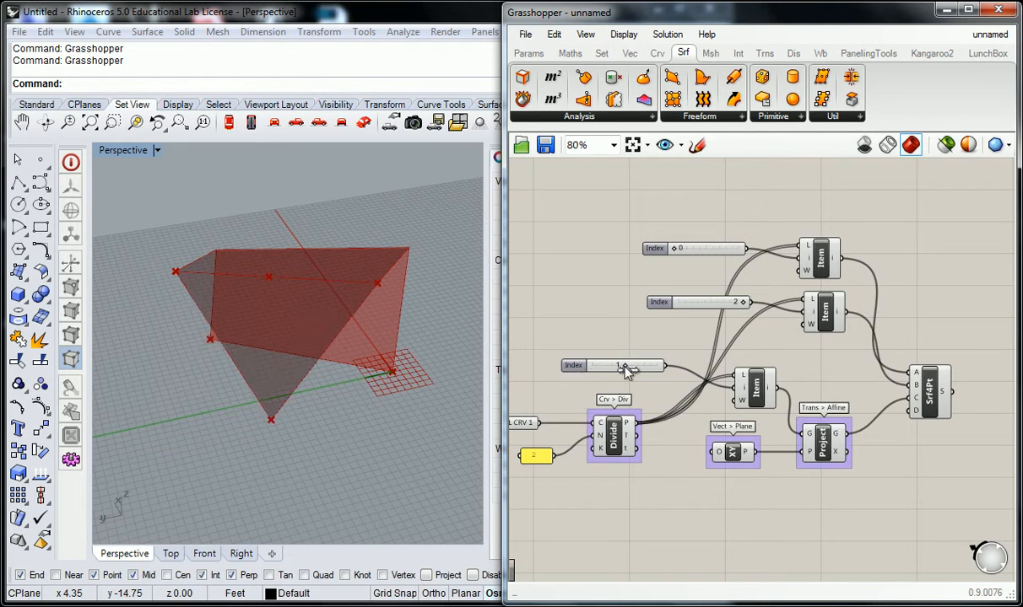
pyautogui.moveTo(438, 325); pyautogui.dragTo(320, 323, button='right')
pyautogui.moveTo(637, 290); pyautogui.dragTo(596, 300, button='right')
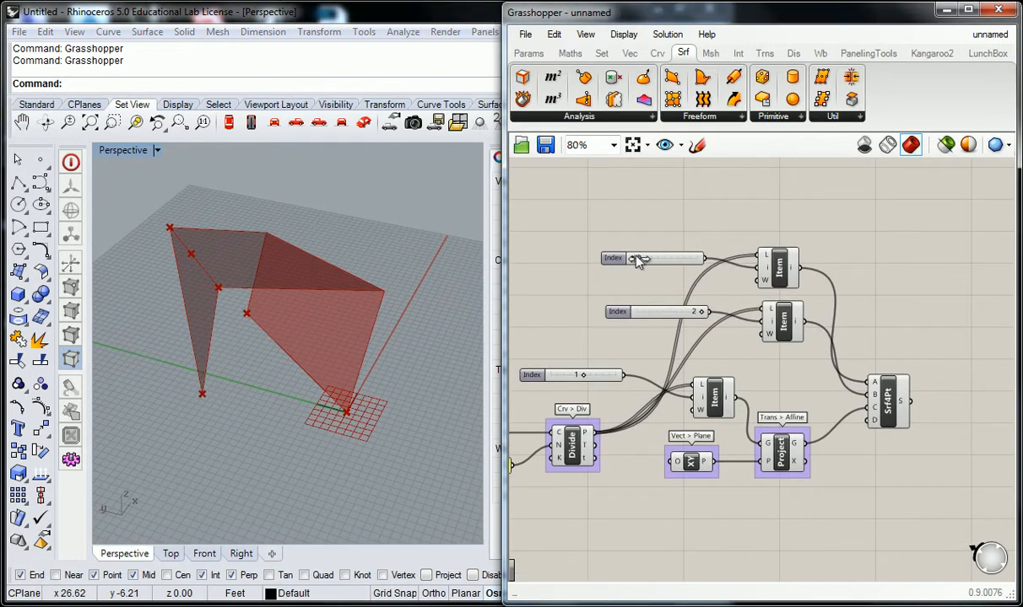
pyautogui.moveTo(290, 300); pyautogui.dragTo(388, 307, button='right')
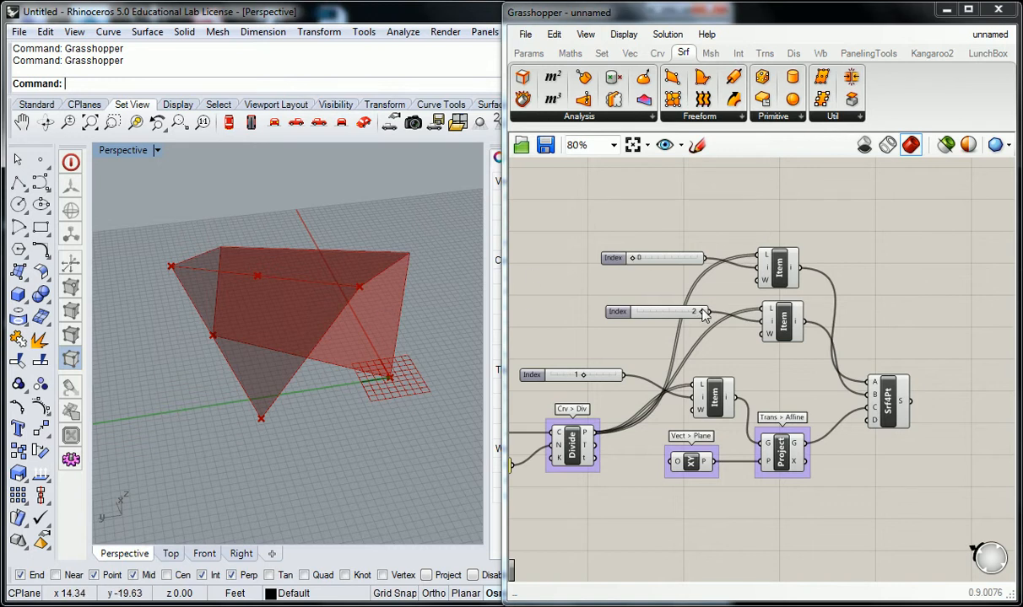
pyautogui.moveTo(704, 312); pyautogui.dragTo(637, 312)
pyautogui.moveTo(632, 258); pyautogui.dragTo(697, 259)
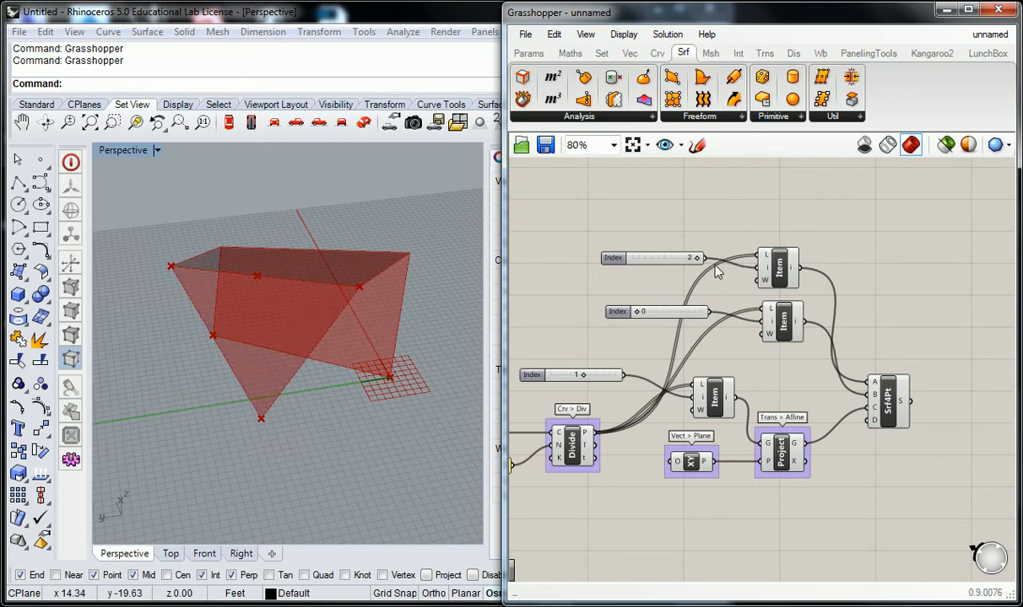
pyautogui.moveTo(338, 270); pyautogui.dragTo(369, 292, button='right')
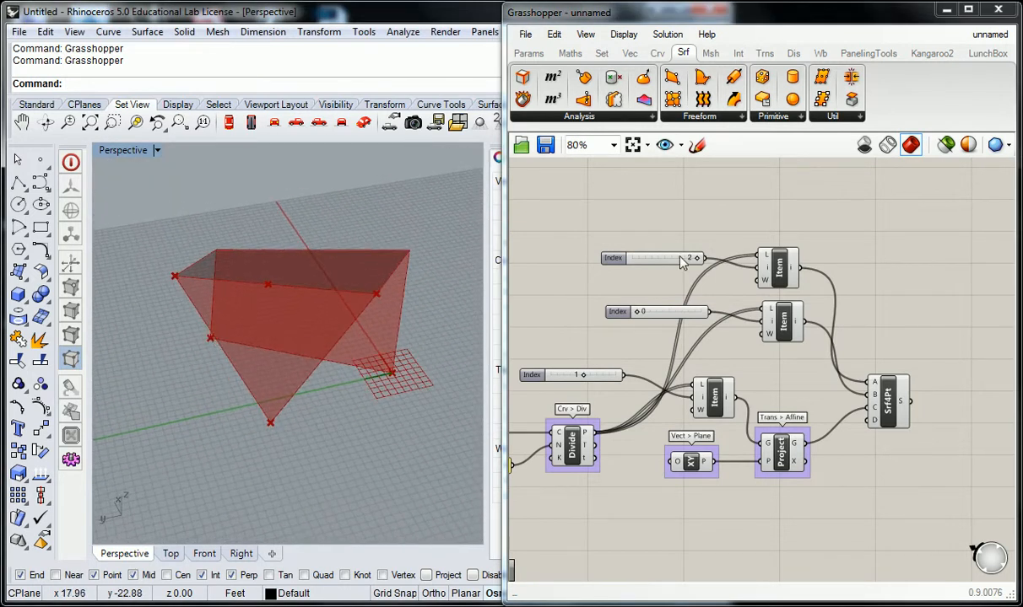
pyautogui.moveTo(697, 258); pyautogui.dragTo(634, 259)
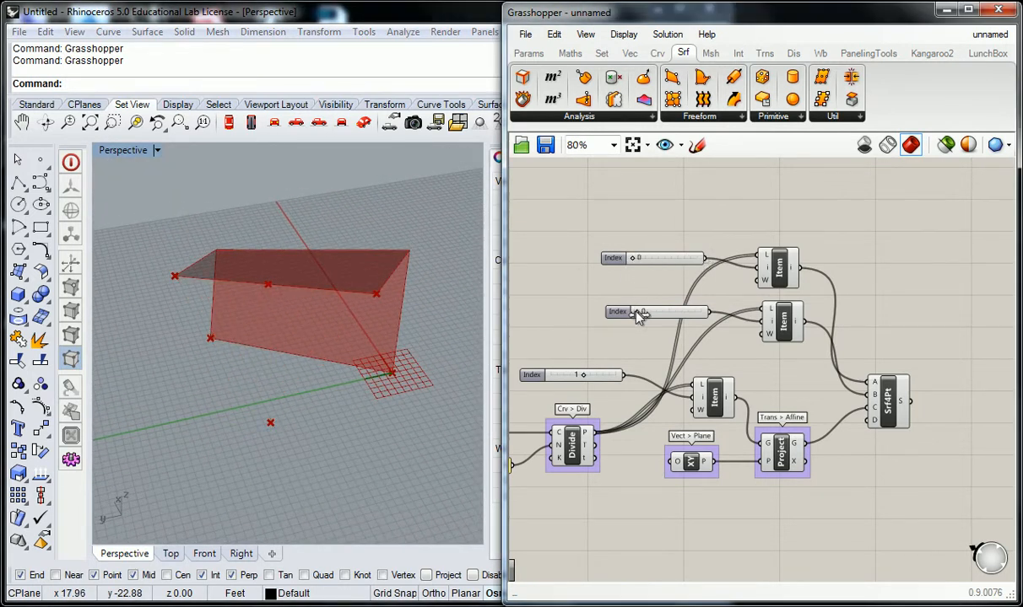
pyautogui.moveTo(637, 312); pyautogui.dragTo(700, 311)
# - Move the 4Point Surface component up and farther away from the List Item and Project components on the canvas
pyautogui.moveTo(299, 285); pyautogui.dragTo(342, 314, button='right')
pyautogui.moveTo(886, 396); pyautogui.dragTo(925, 359)
pyautogui.moveTo(782, 371); pyautogui.dragTo(816, 345, button='right')
pyautogui.scroll(-2, 820, 380)
pyautogui.scroll(2, 766, 374)
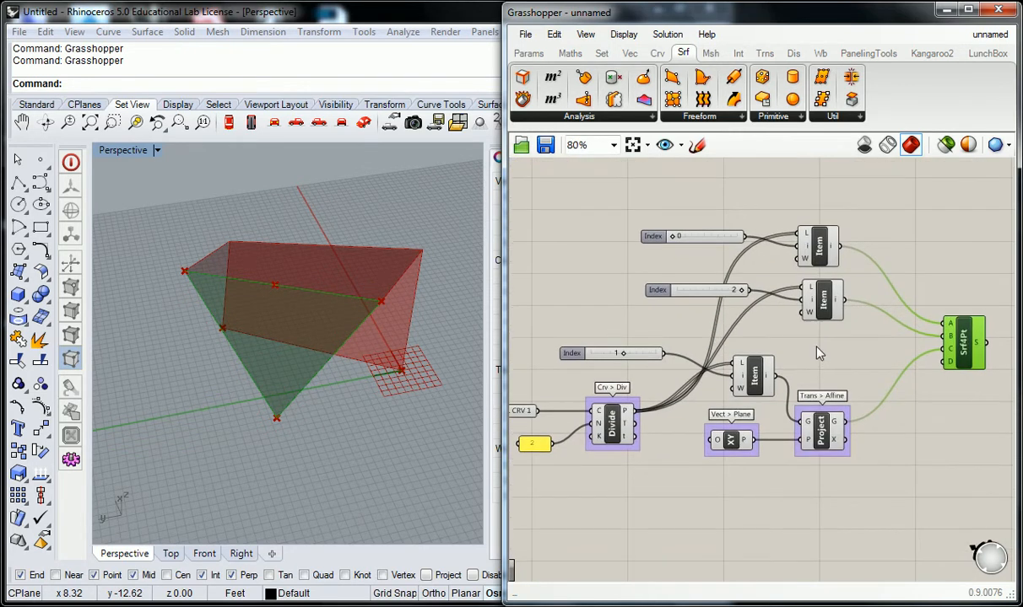